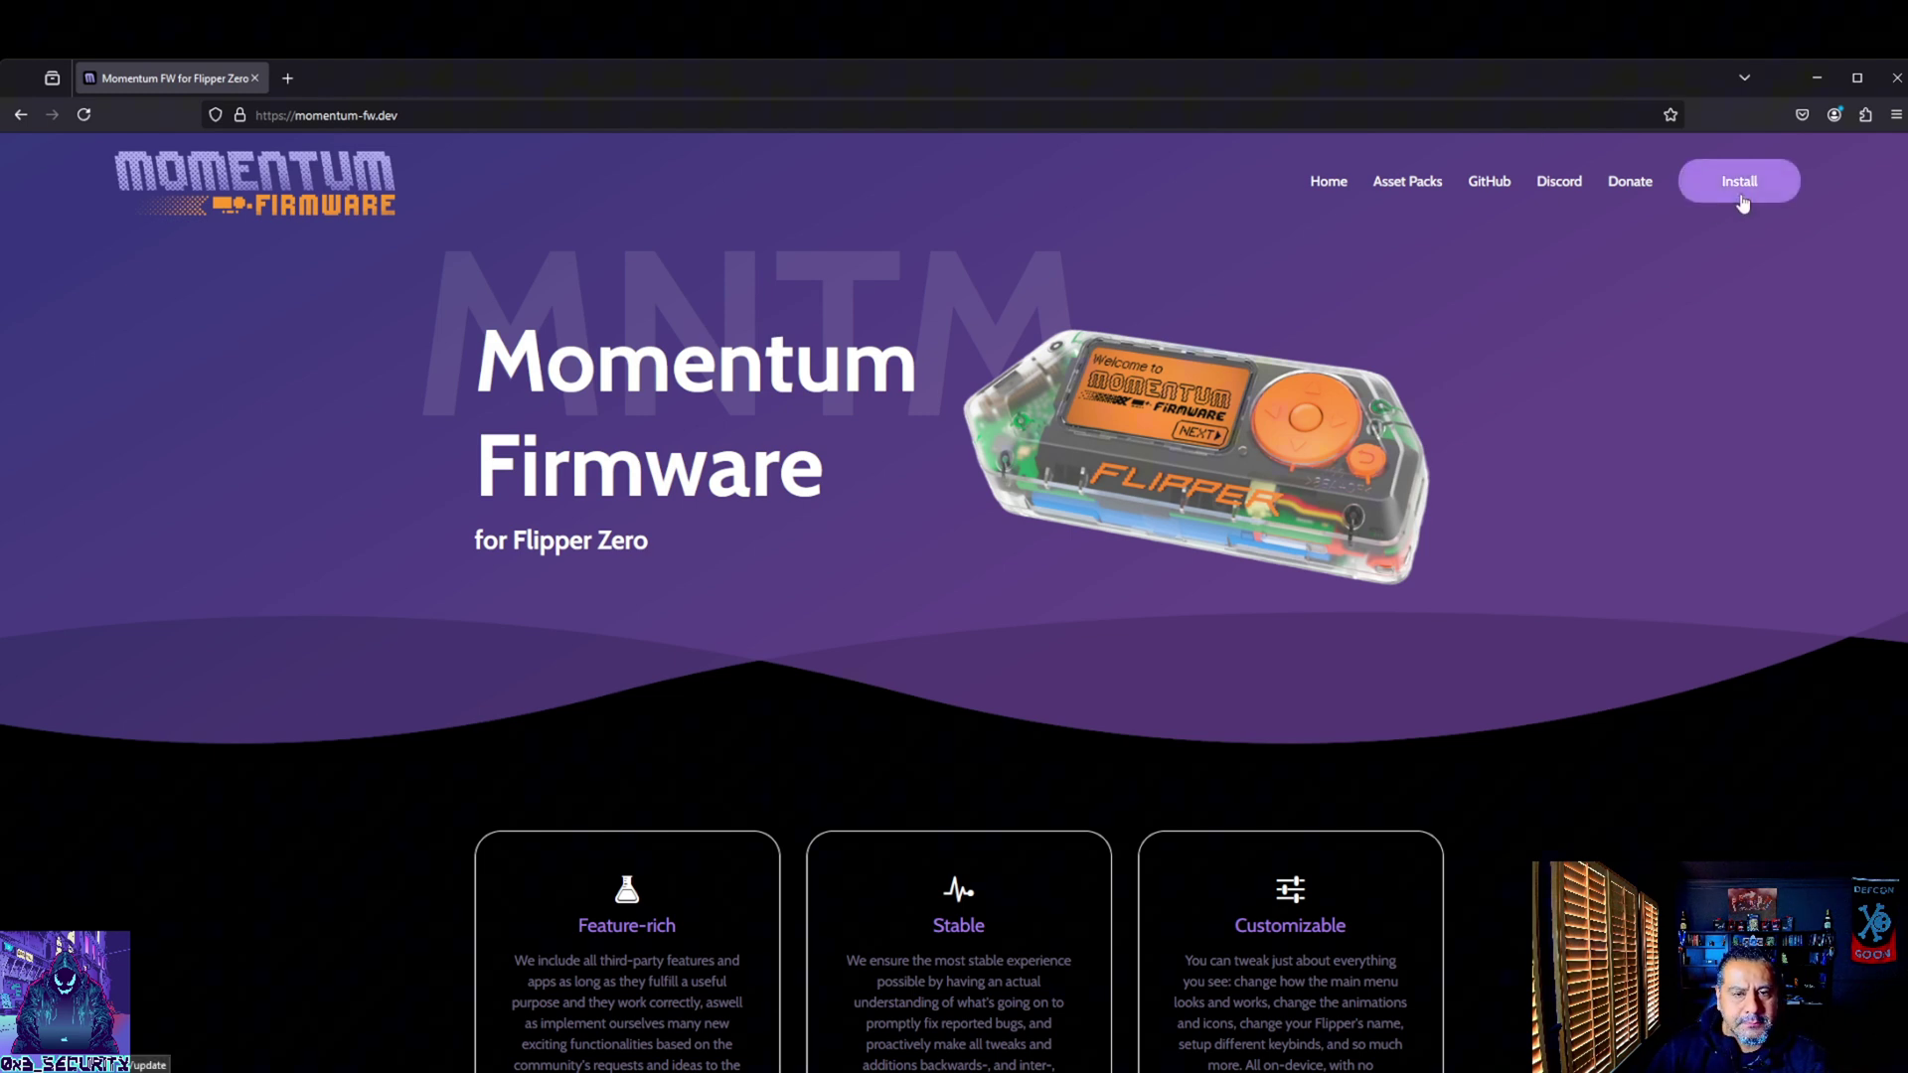
Open the web updater and view caniuse's Web Serial table: Firefox unsupported, Chrome 89+ supported.
left_click(1742, 202)
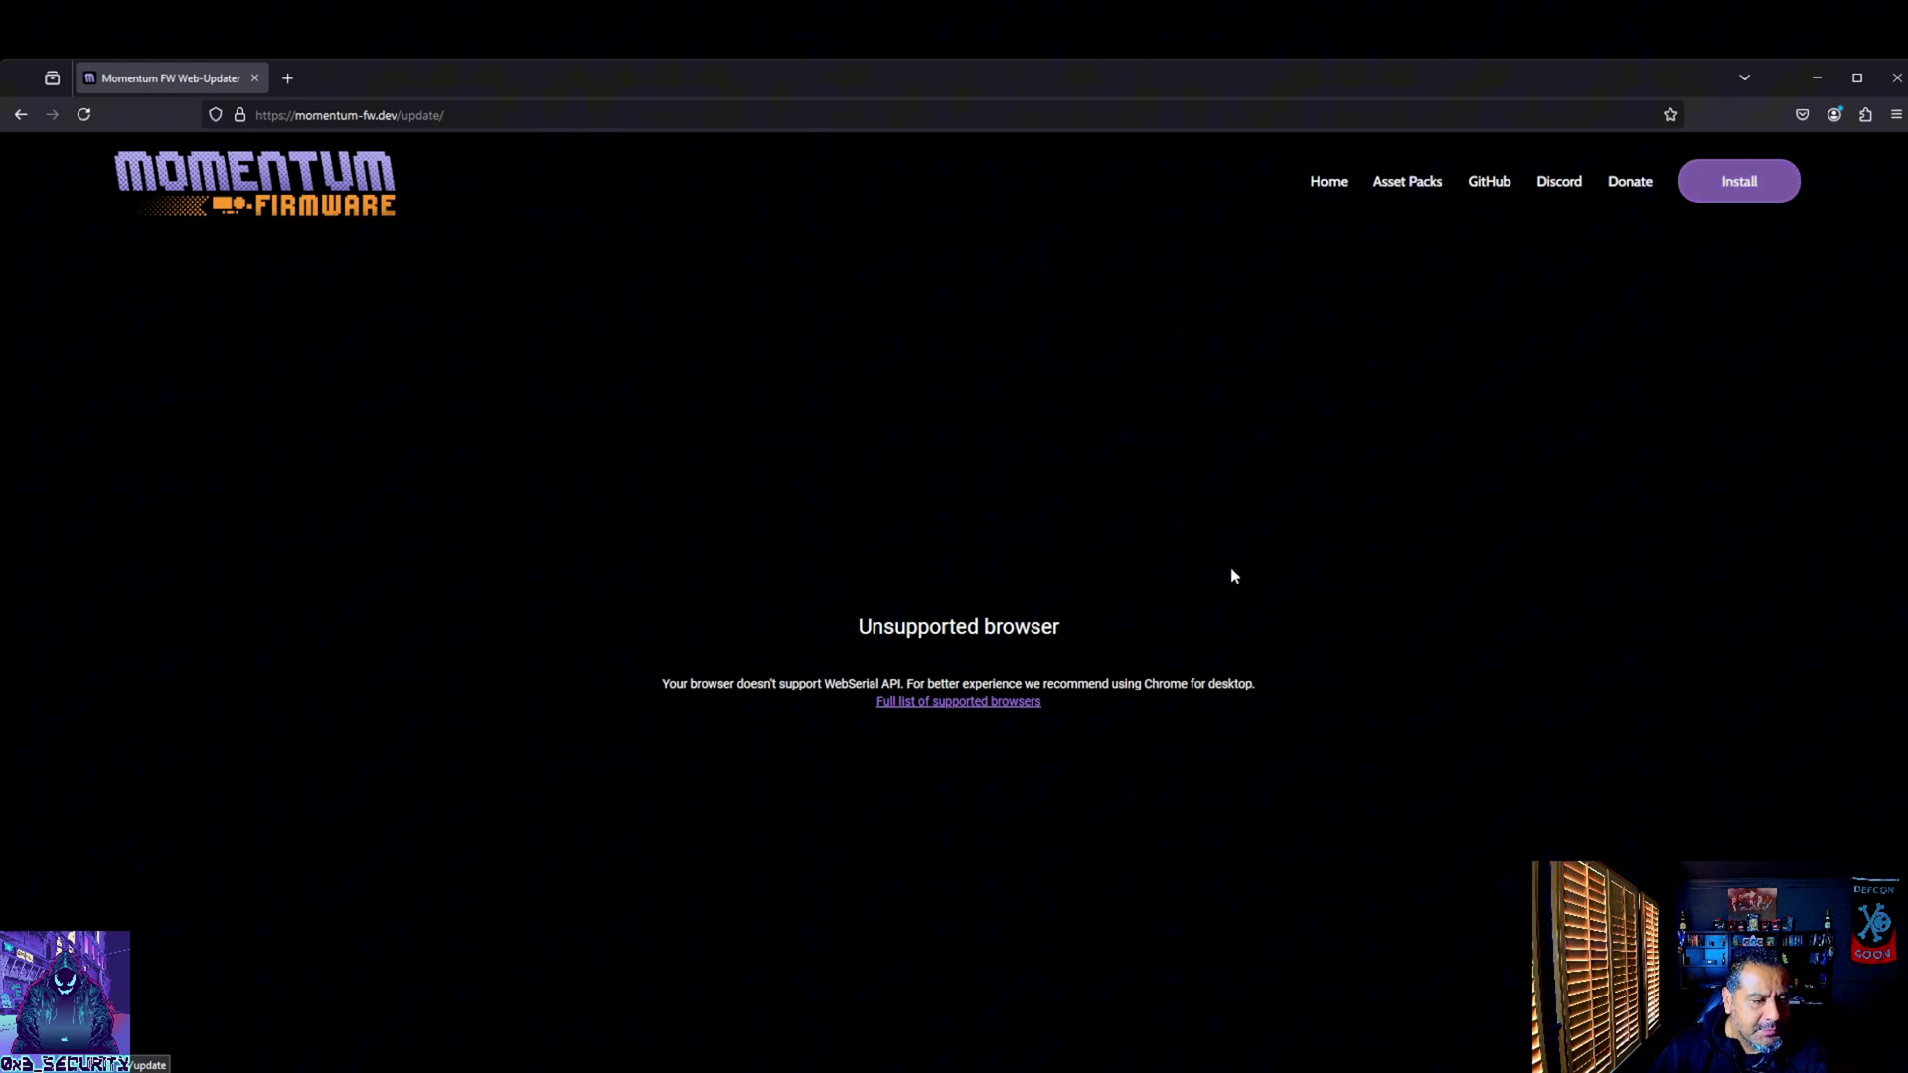
left_click(995, 708)
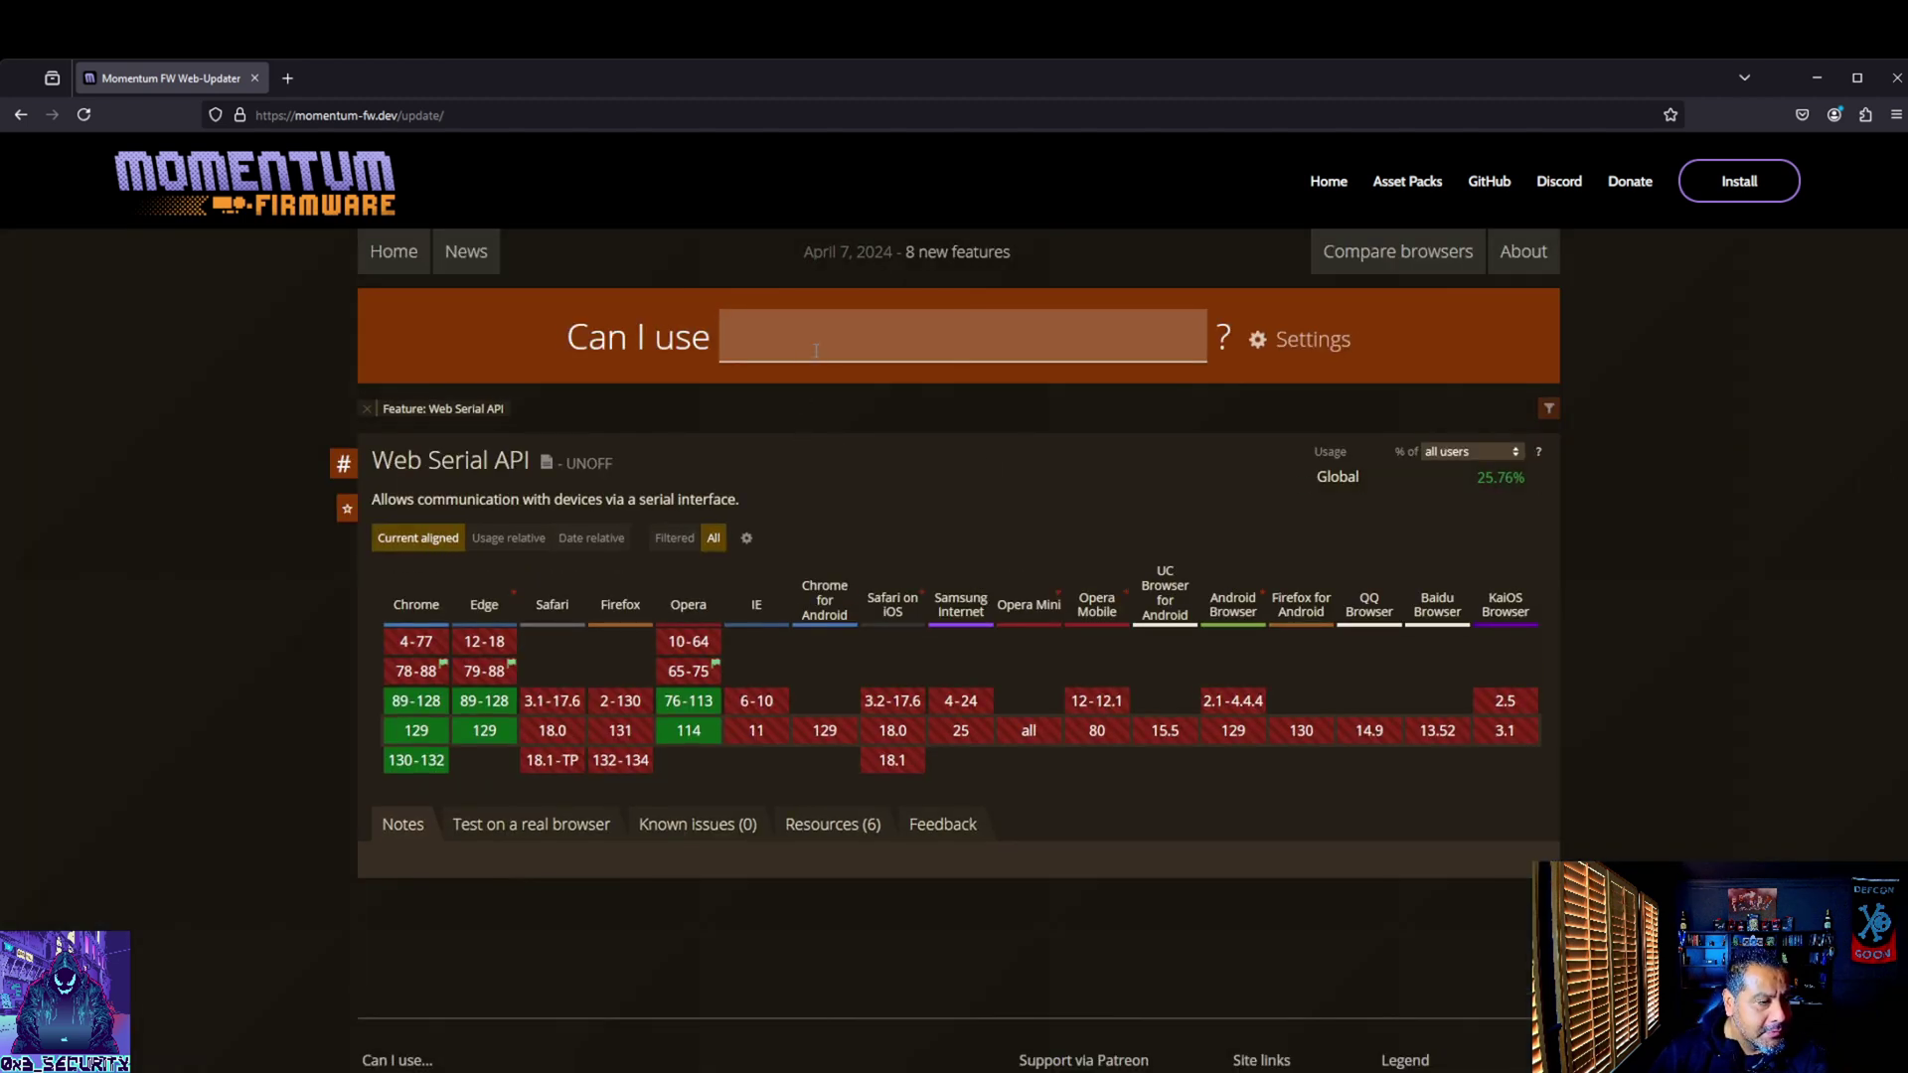
scroll(824, 342, "down", 3)
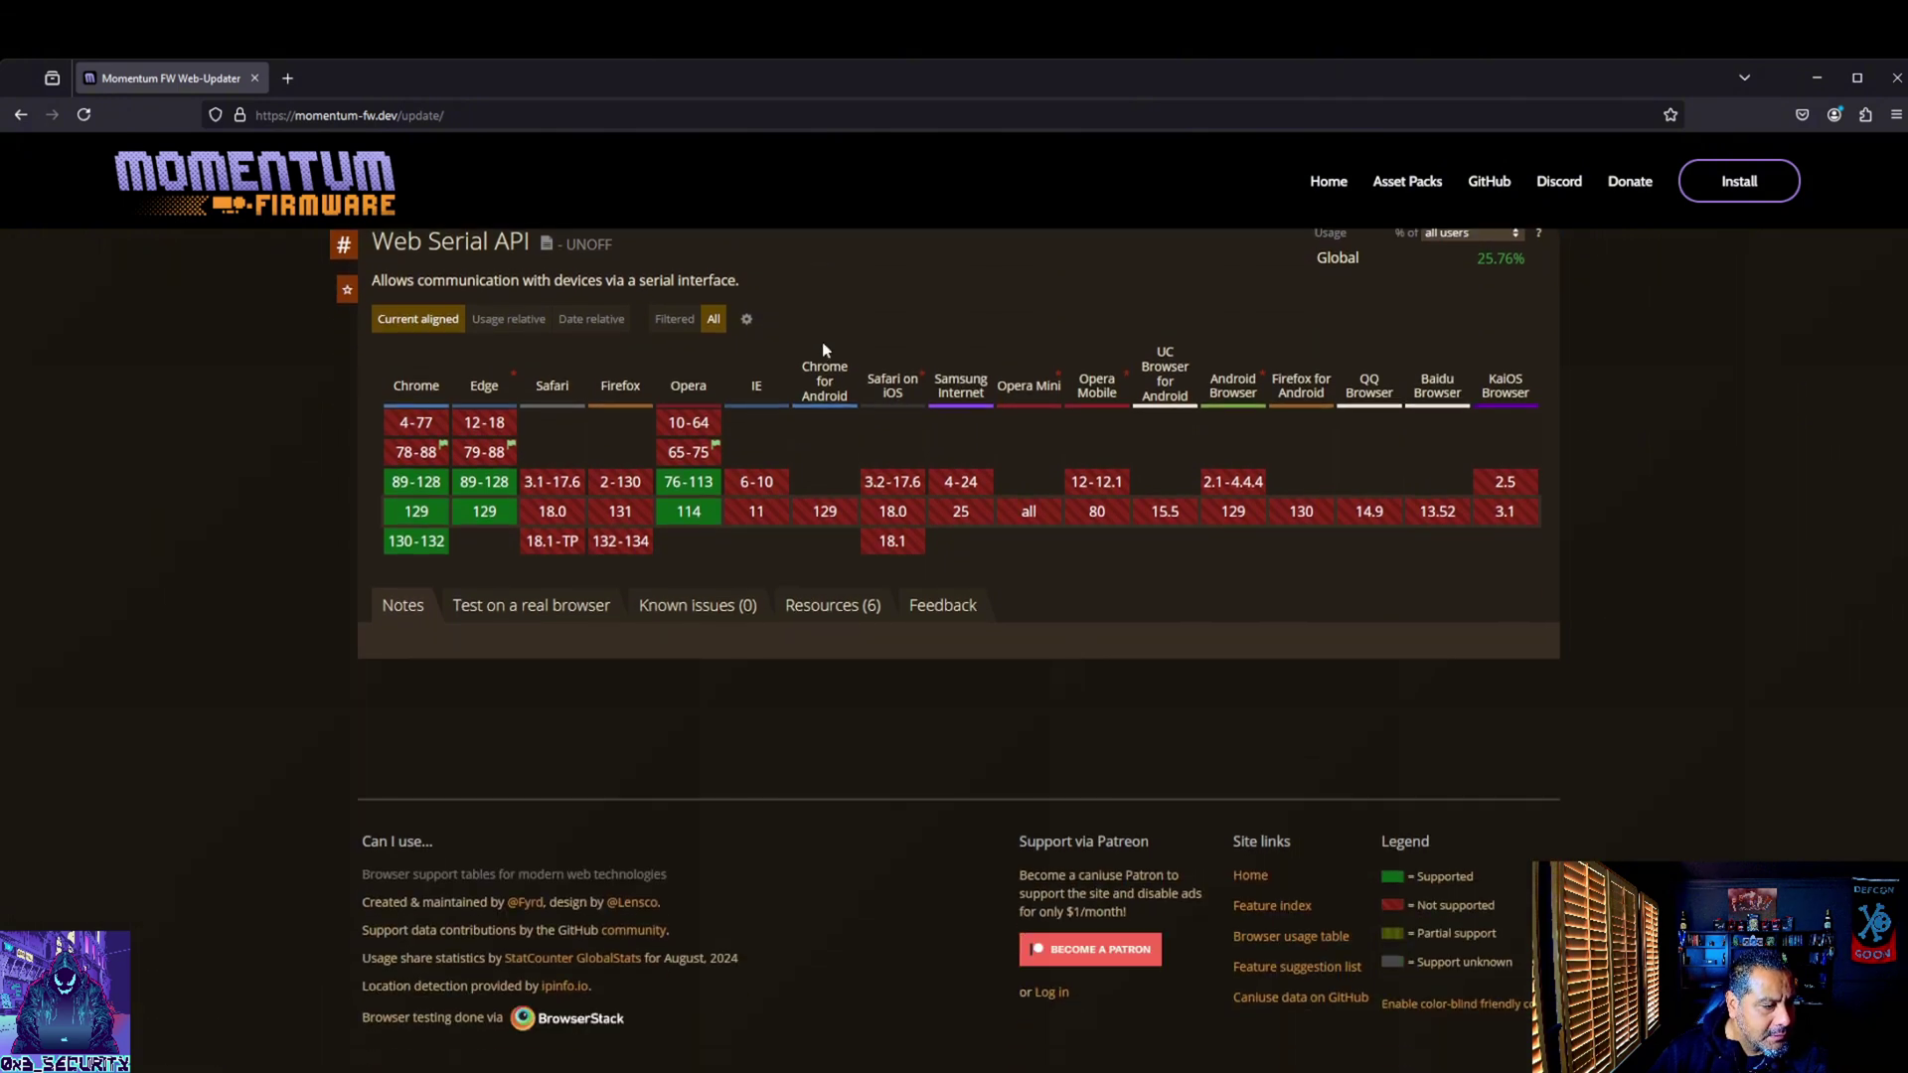
scroll(817, 447, "up", 3)
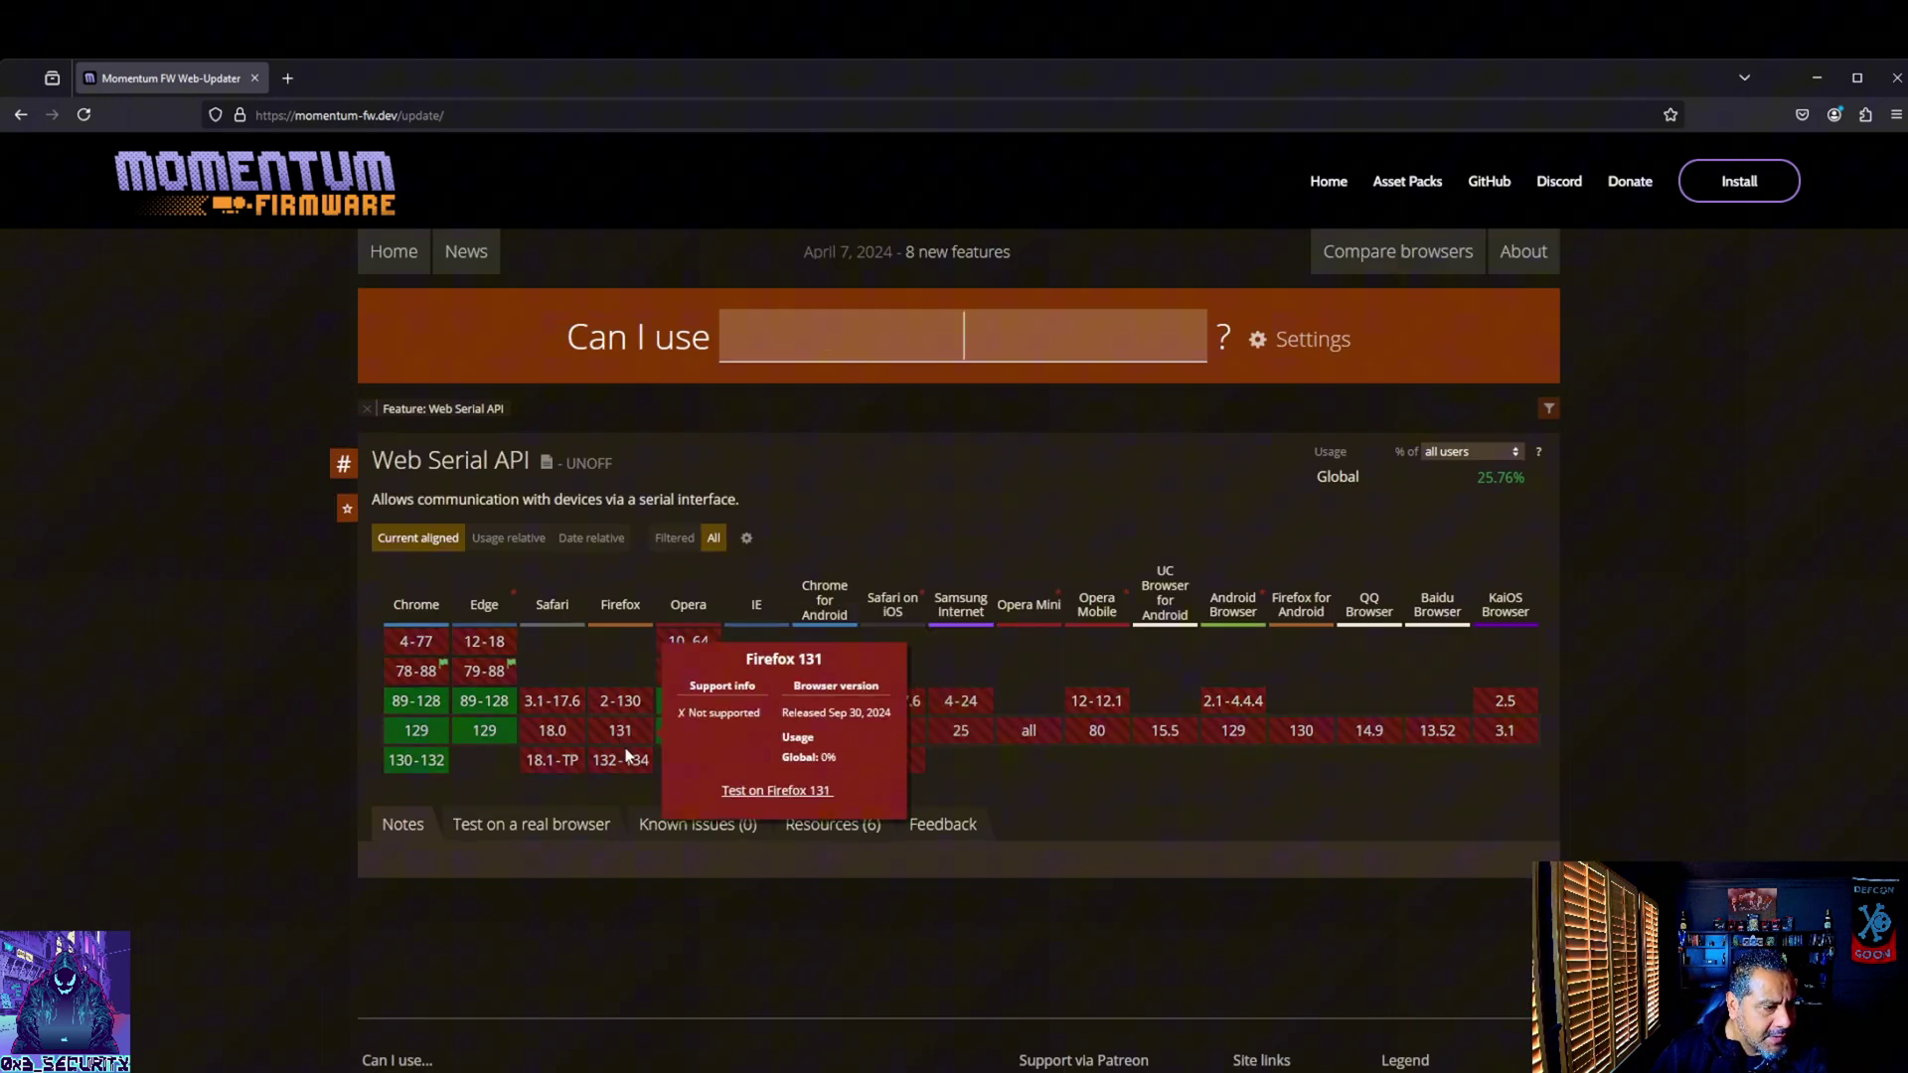
mouse_move(632, 765)
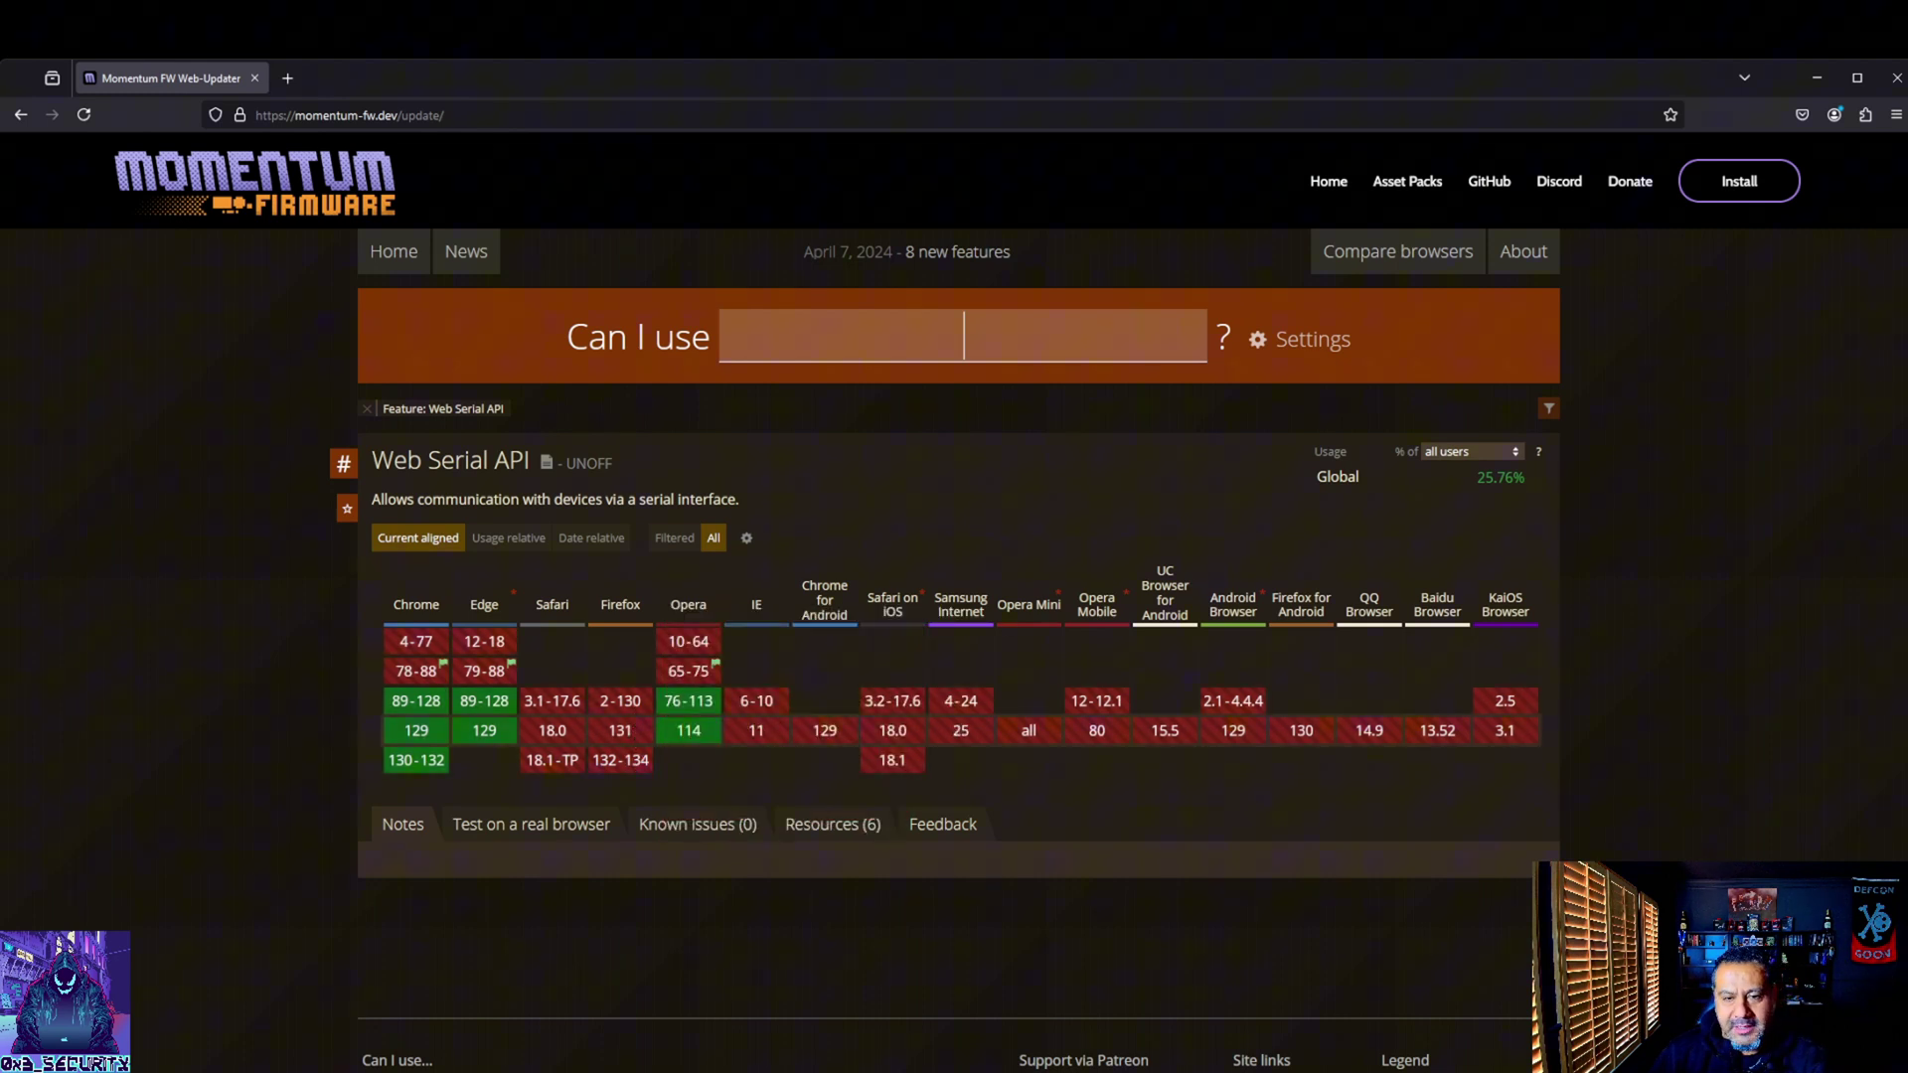
Switch to Chrome and load momentum-fw.dev in the address bar.
key("alt+Tab")
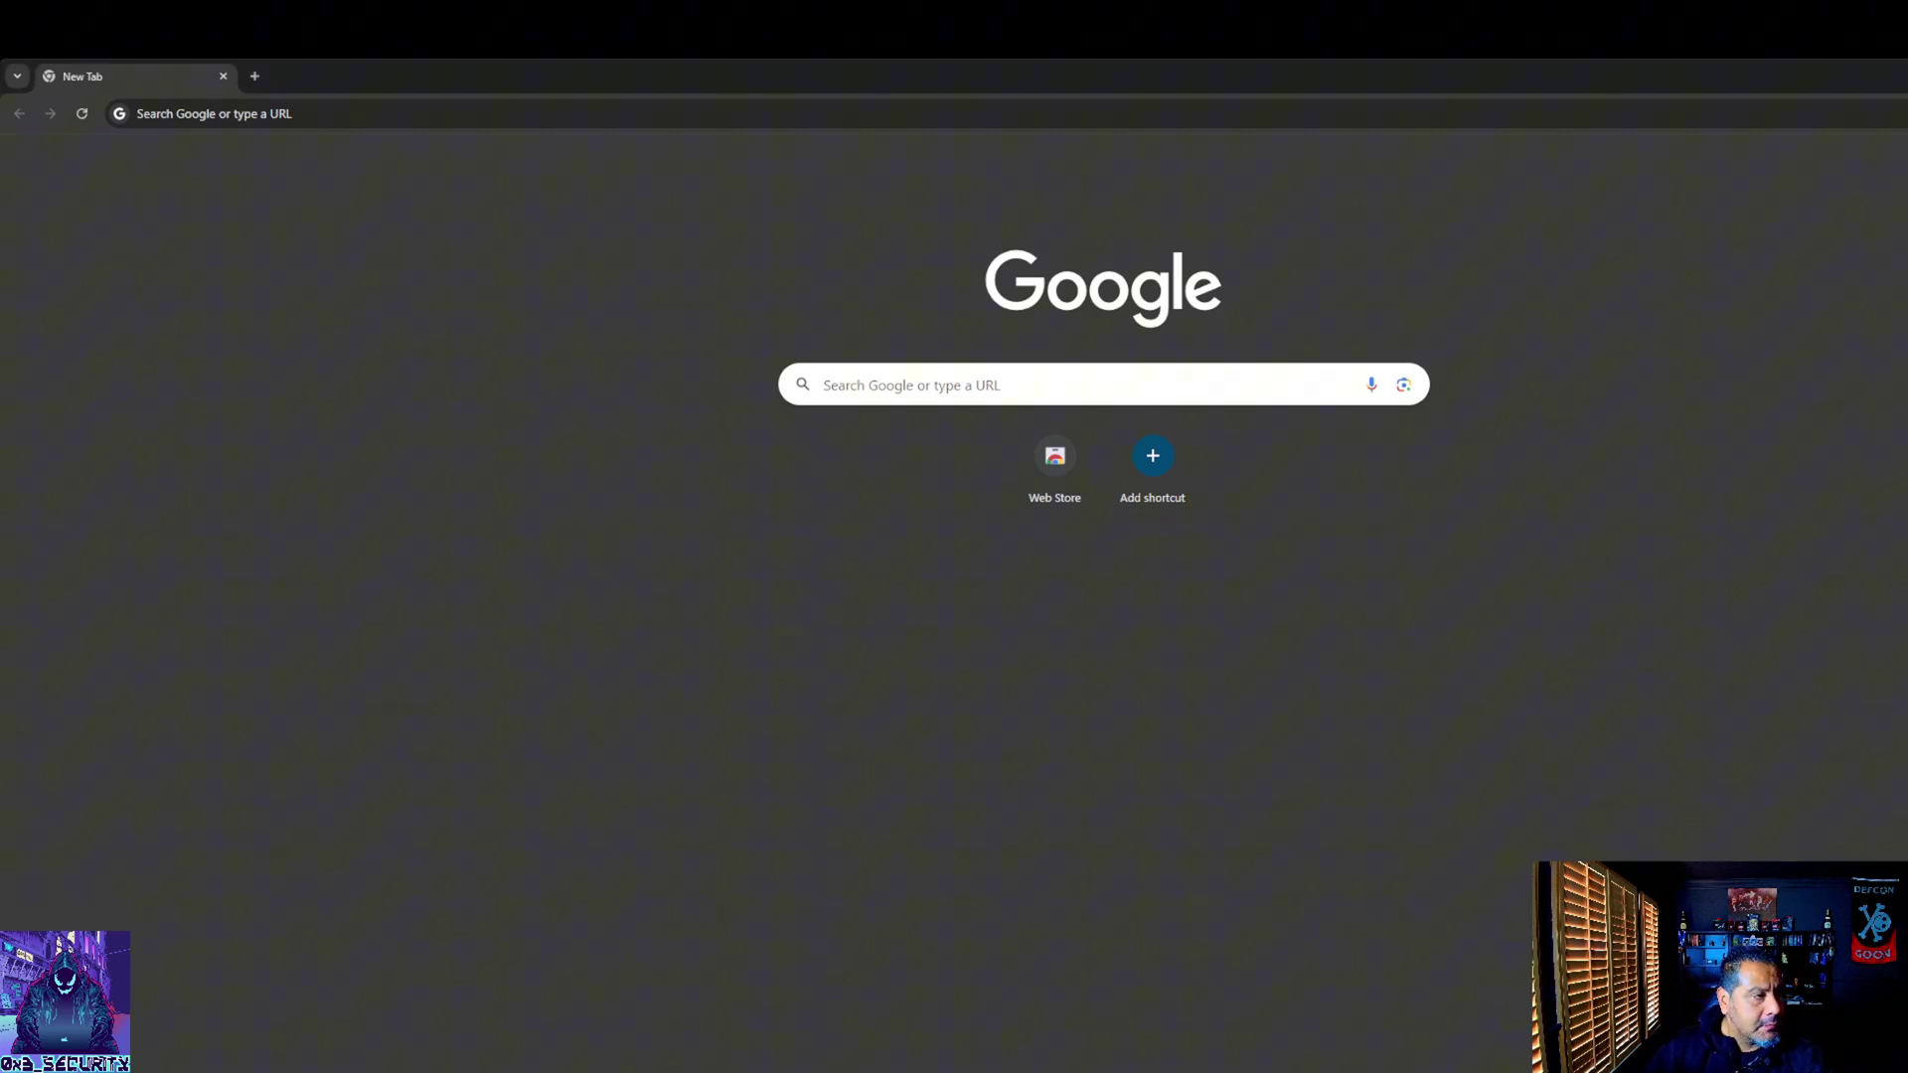
left_click(392, 114)
type("momentum-fw.dev")
key("Return")
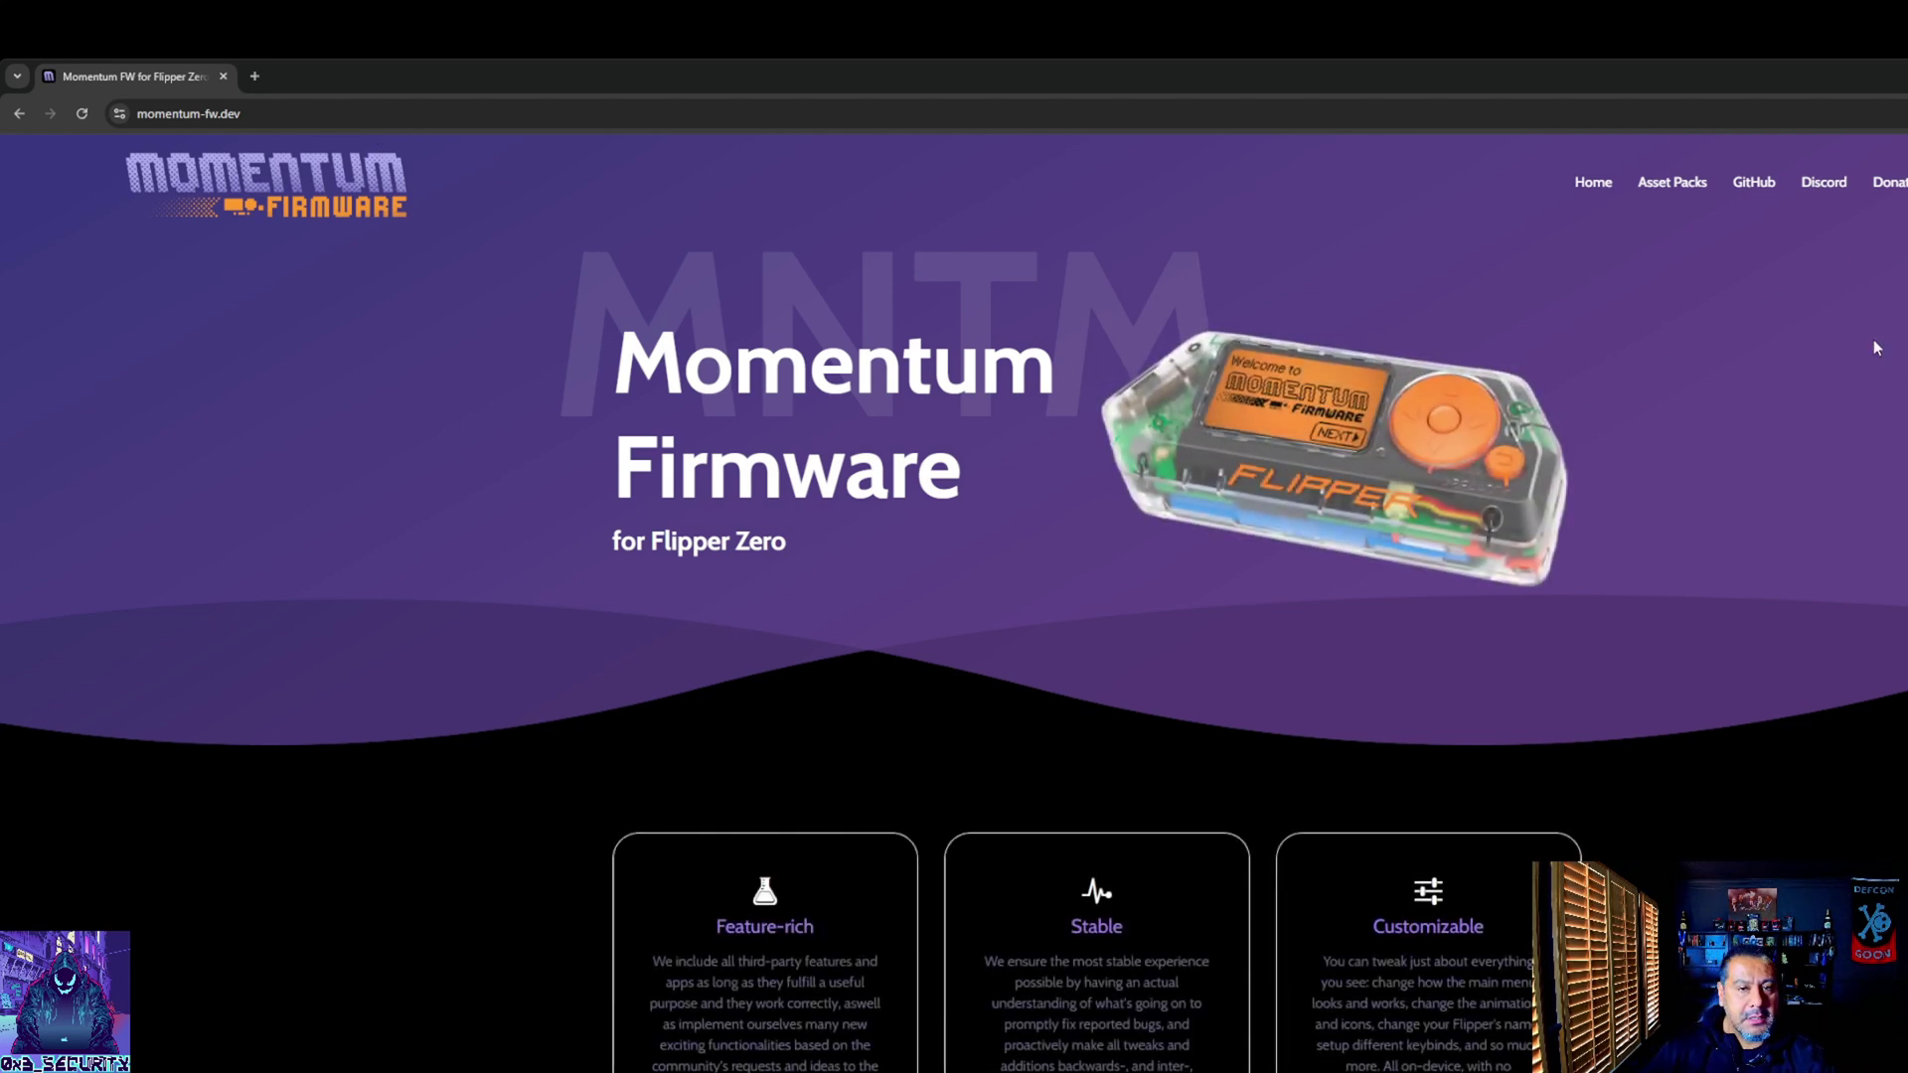
scroll(1623, 540, "down", 3)
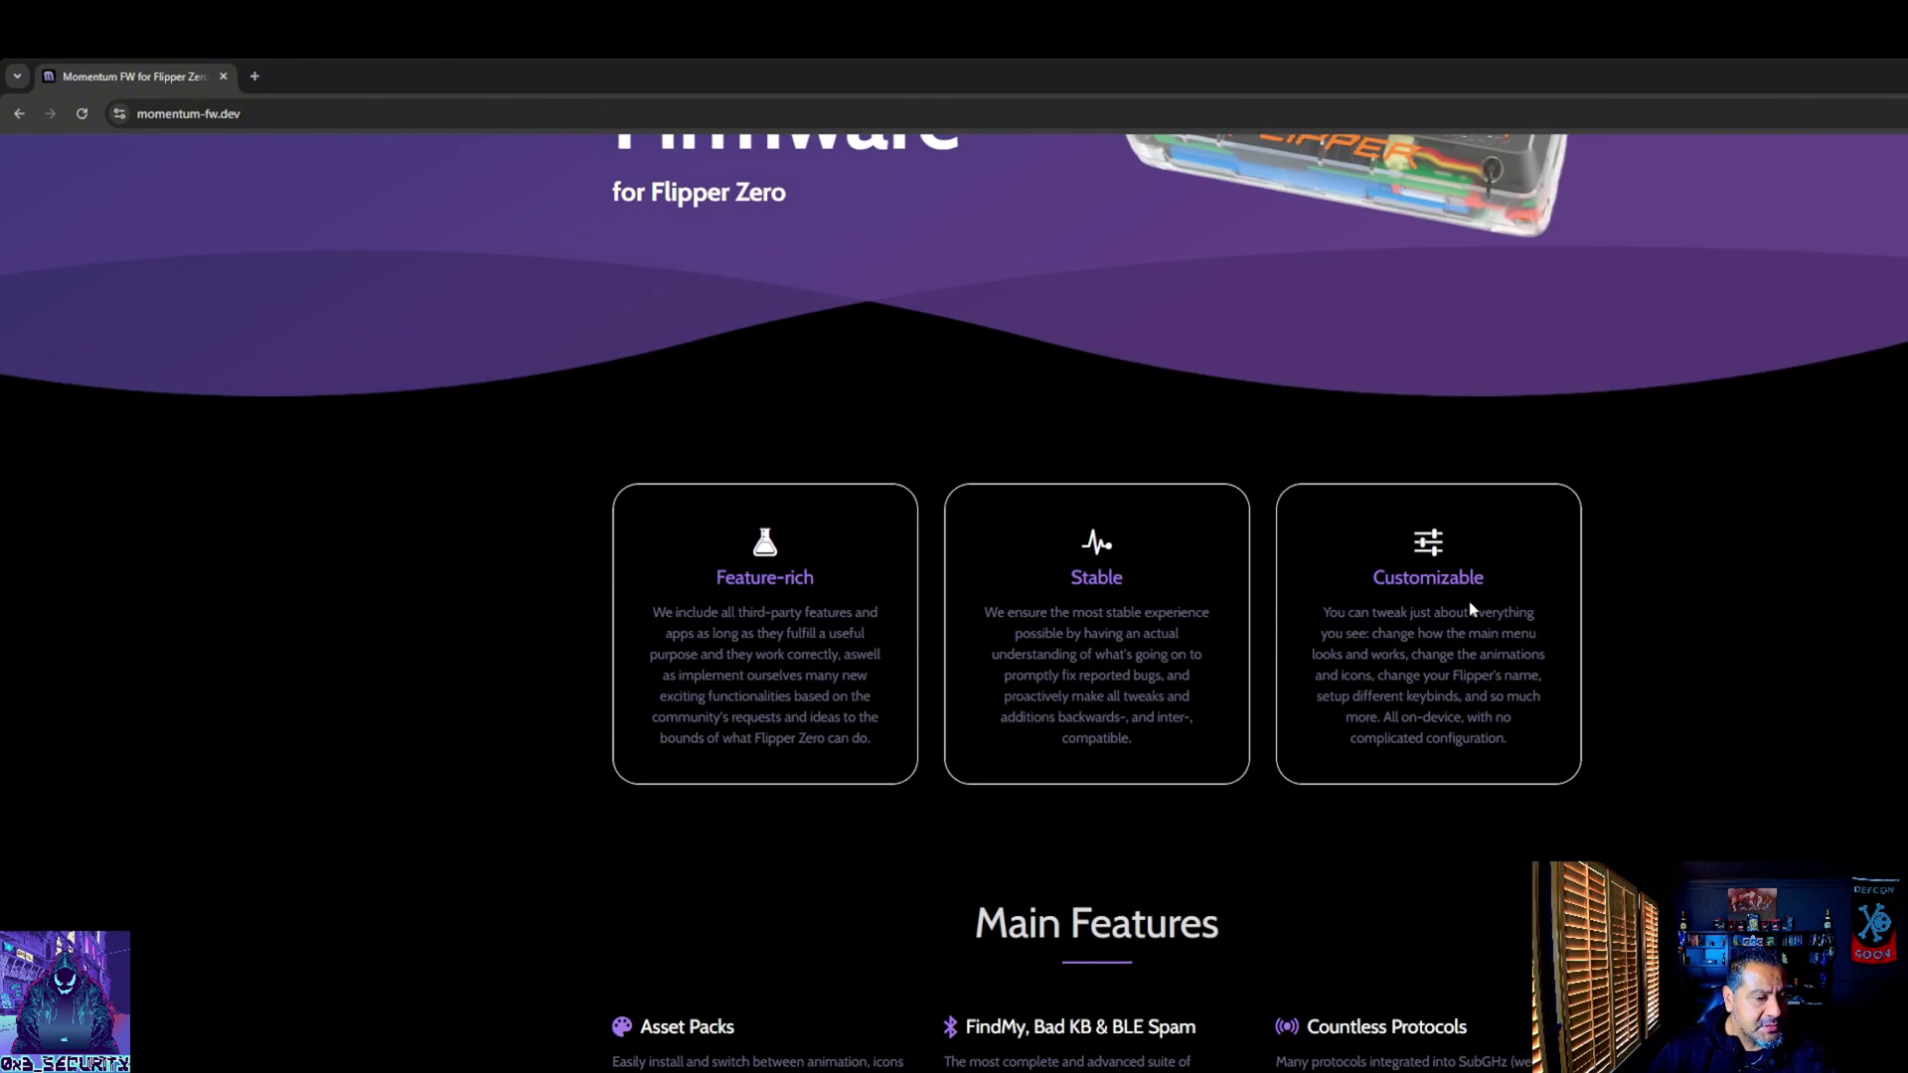
scroll(1425, 605, "down", 2)
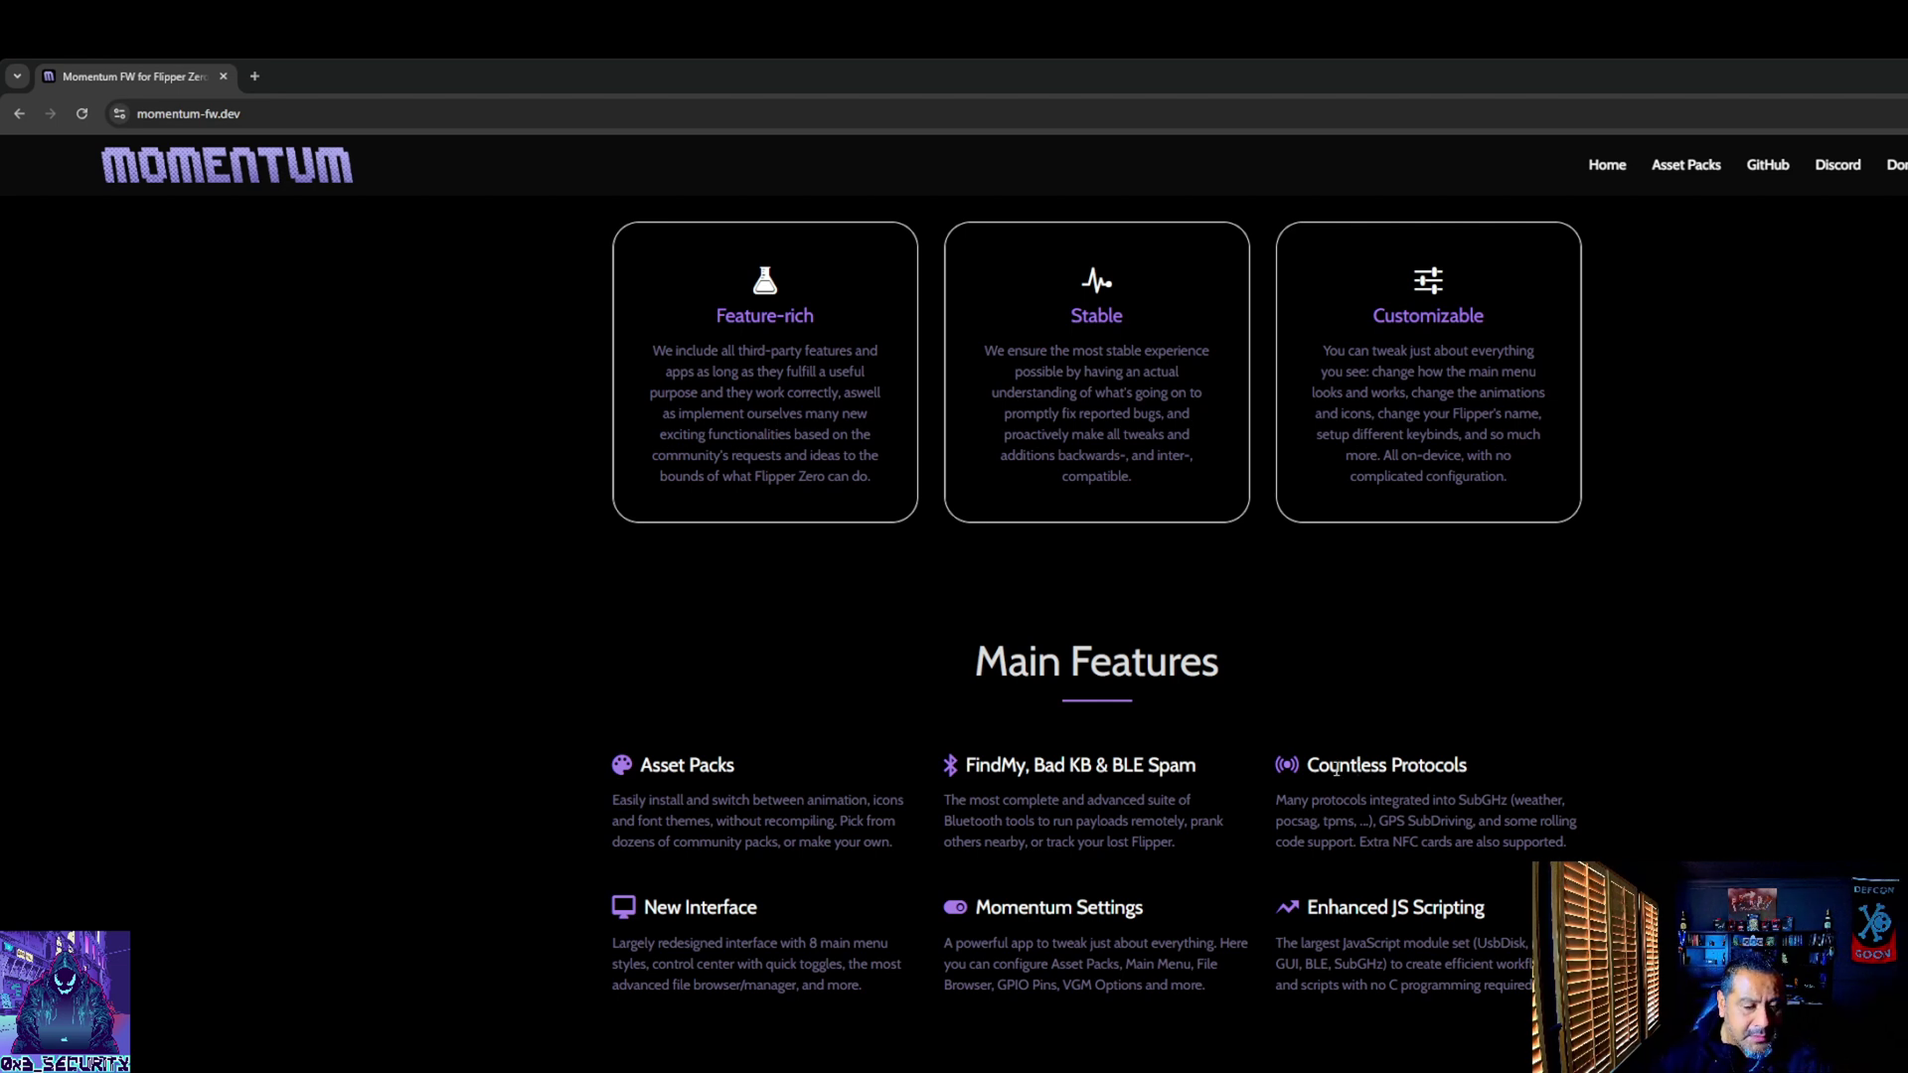
left_click_drag(1308, 765, 1469, 772)
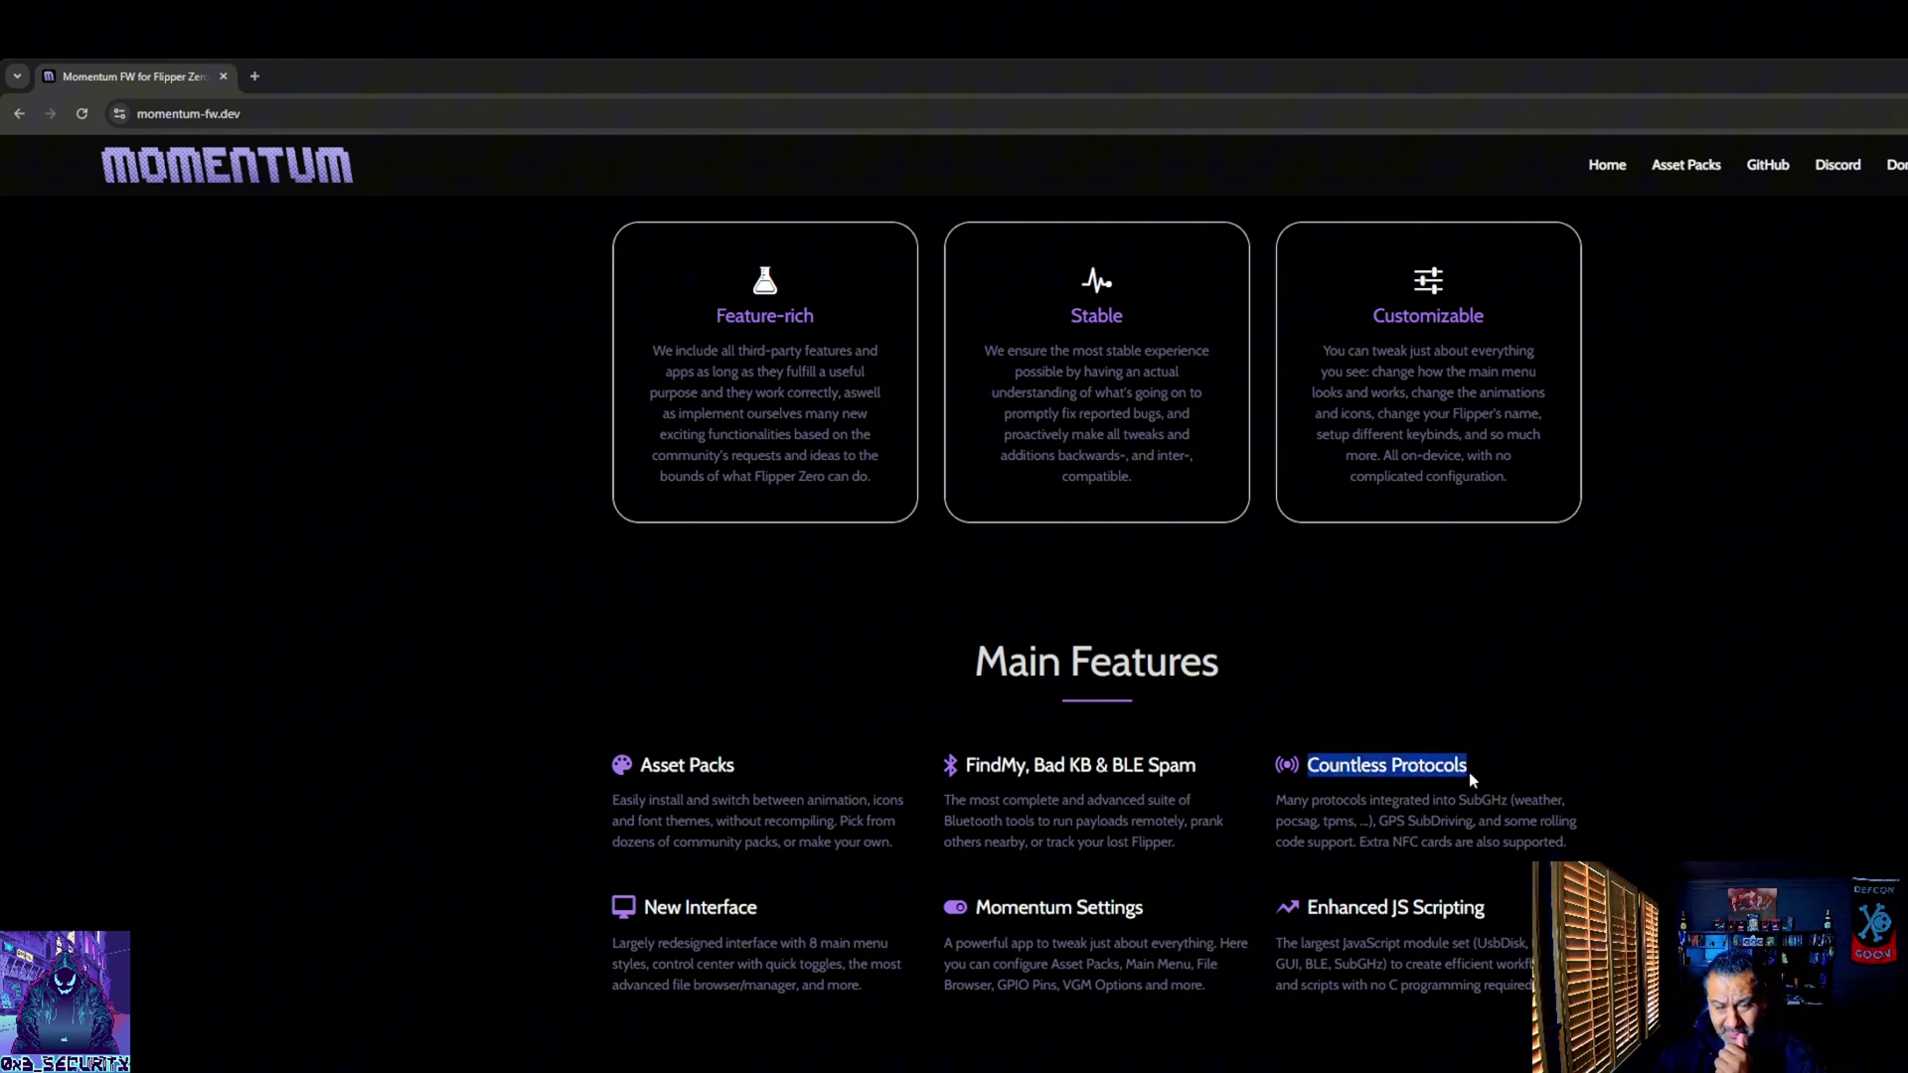
left_click(1417, 798)
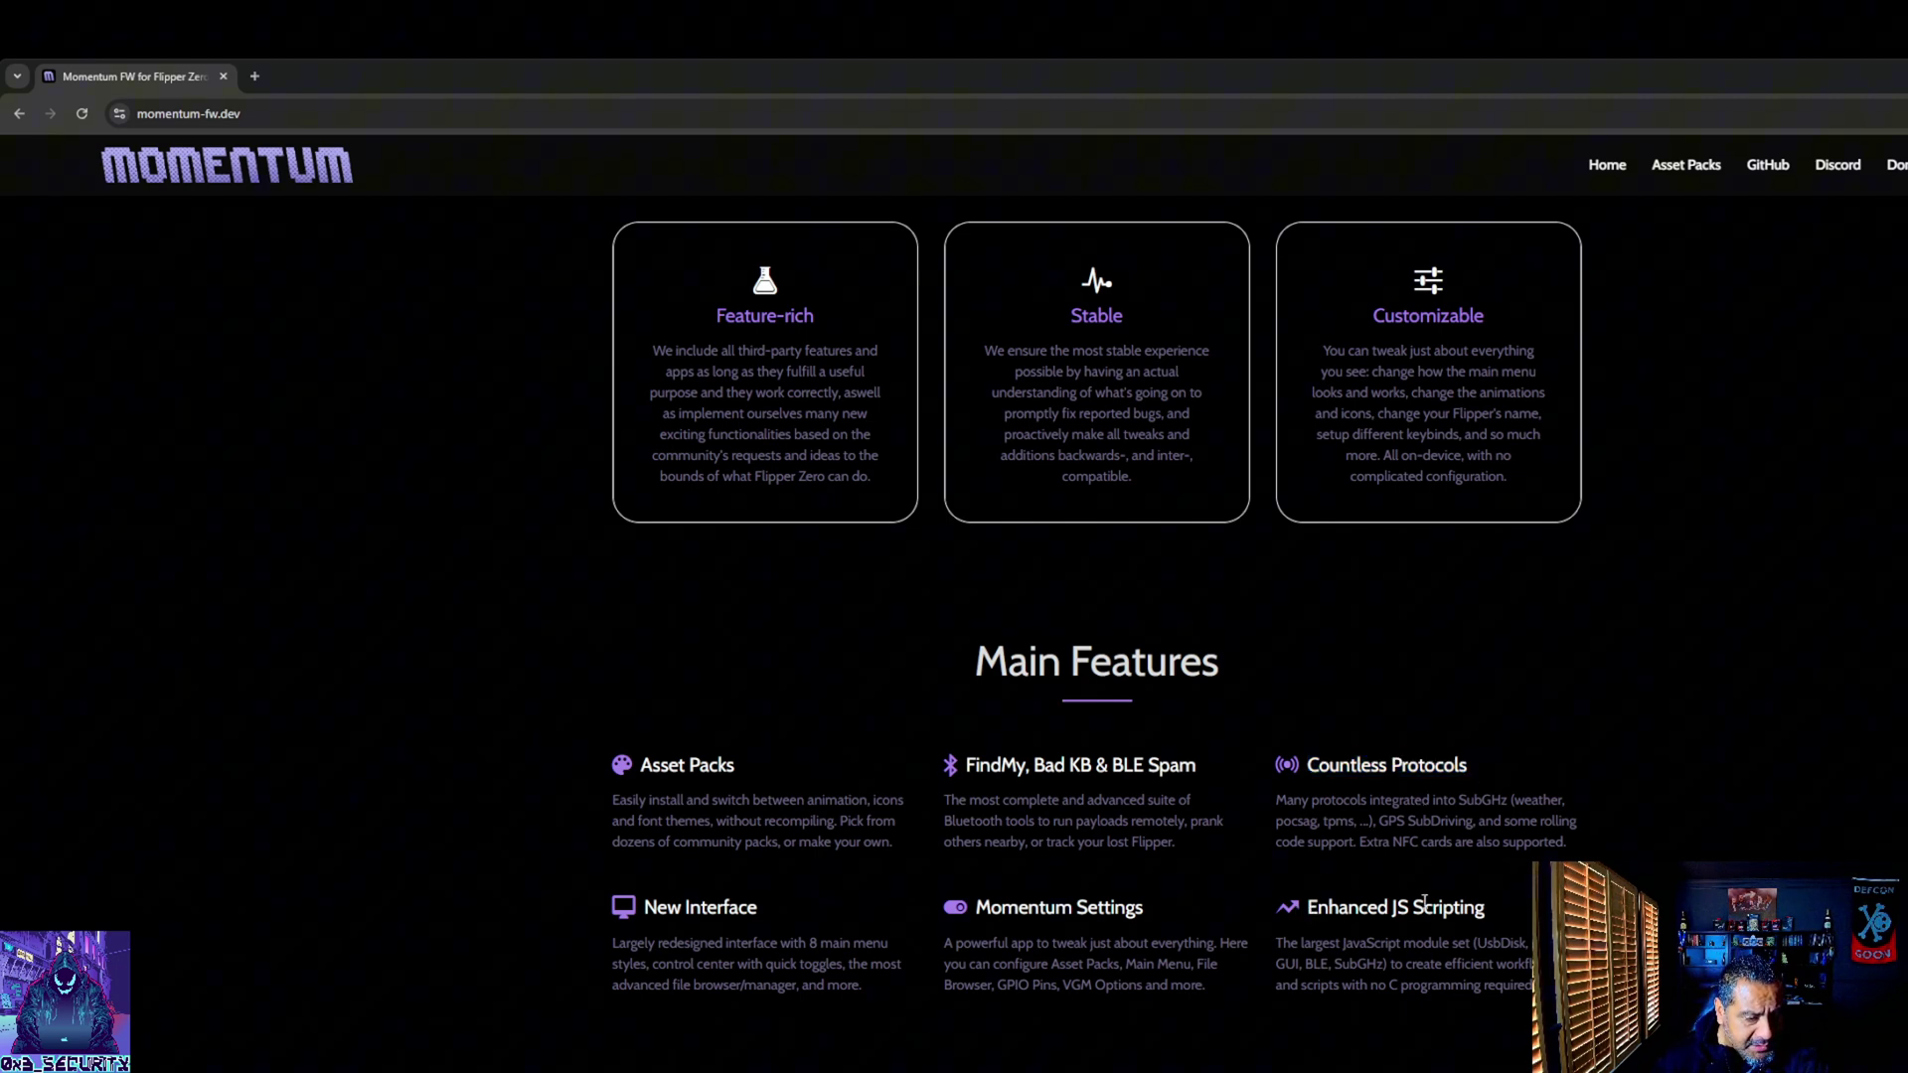
scroll(1213, 903, "down", 3)
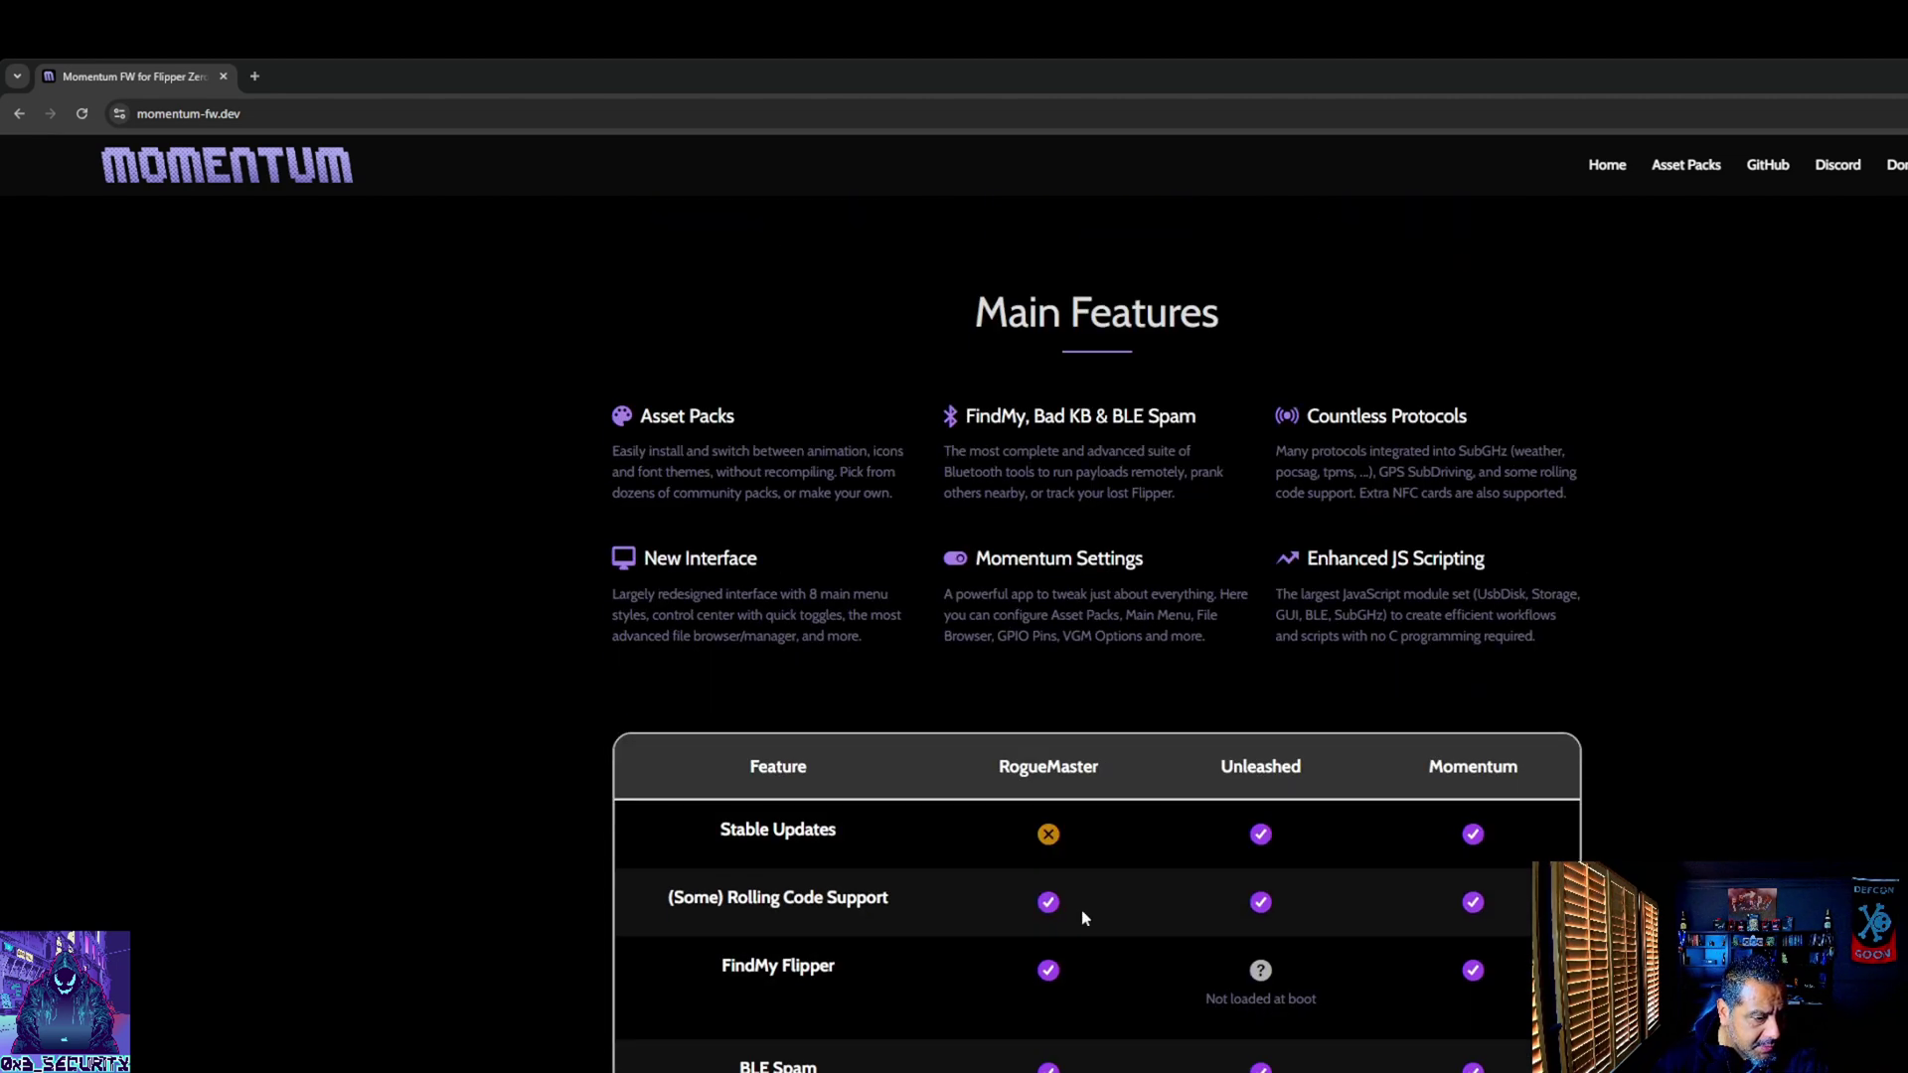
scroll(1103, 859, "down", 3)
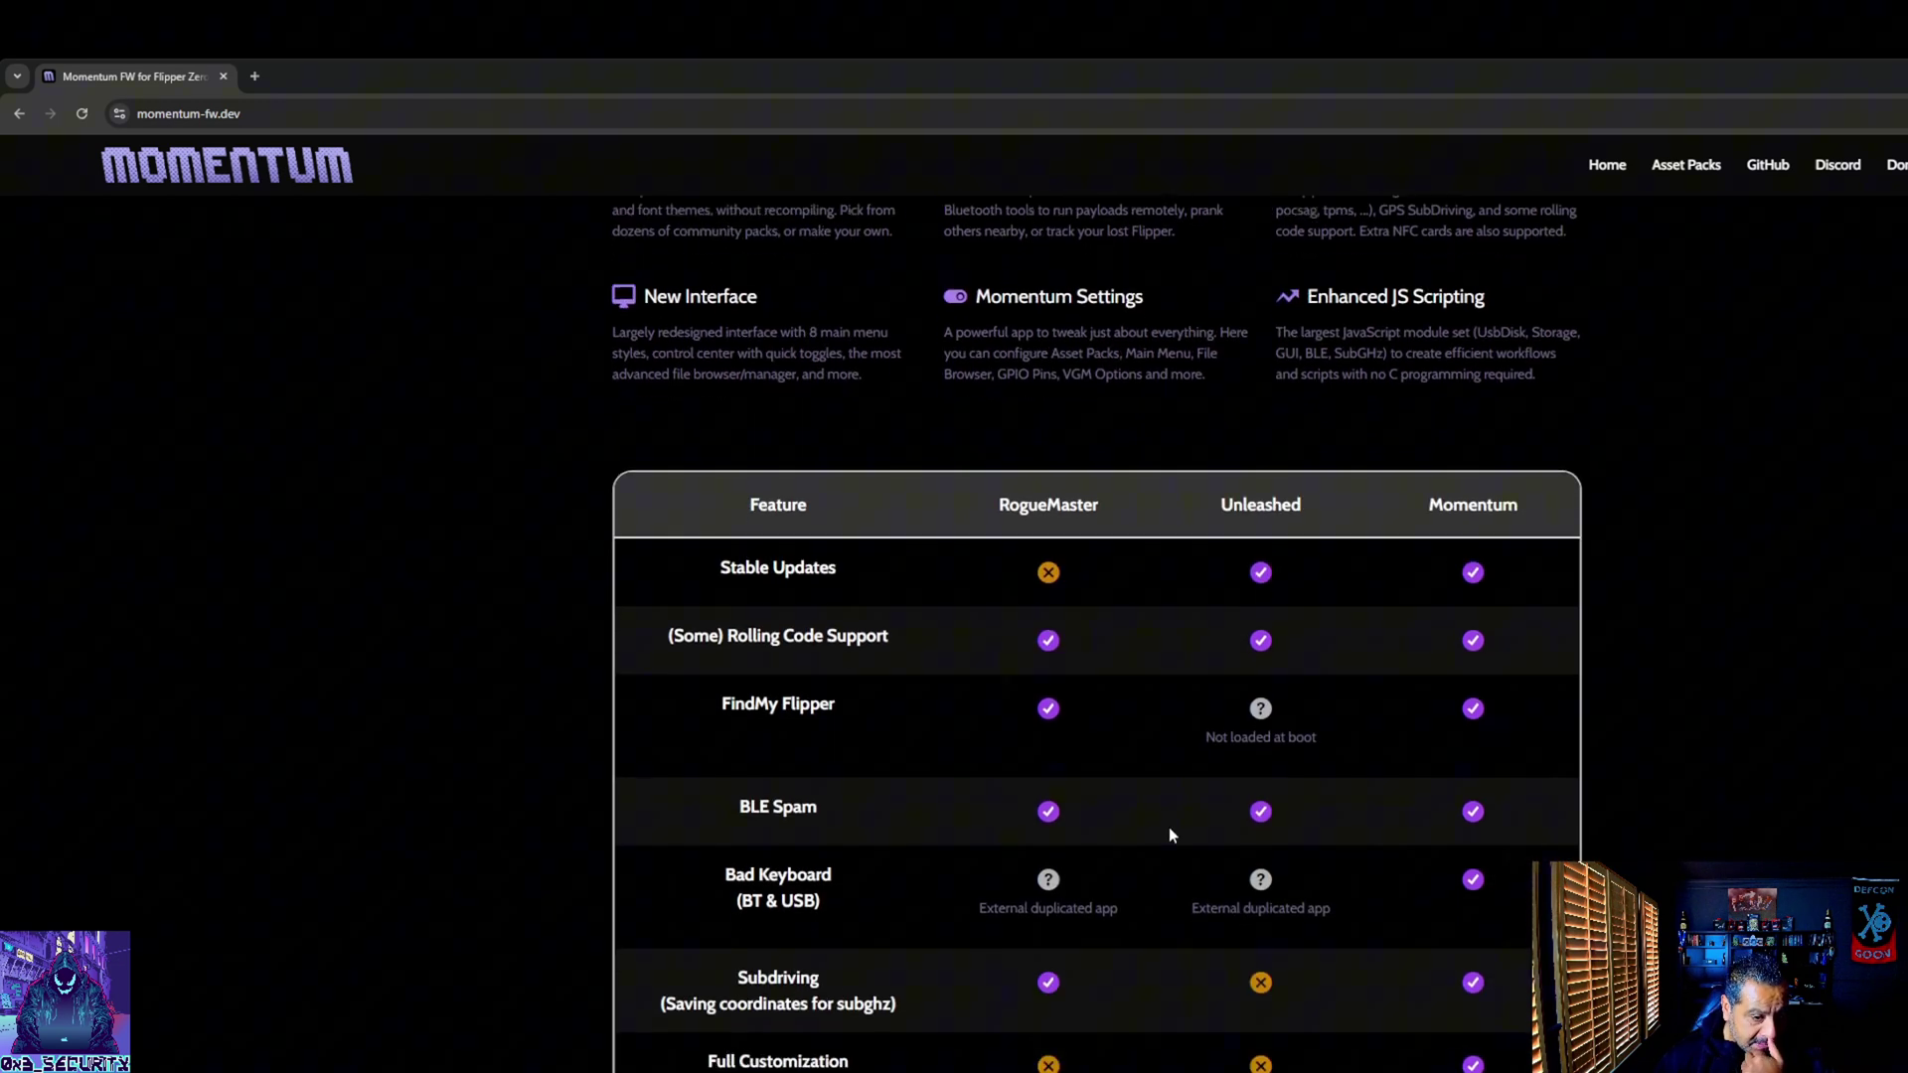
scroll(1171, 835, "down", 2)
scroll(1179, 828, "down", 1)
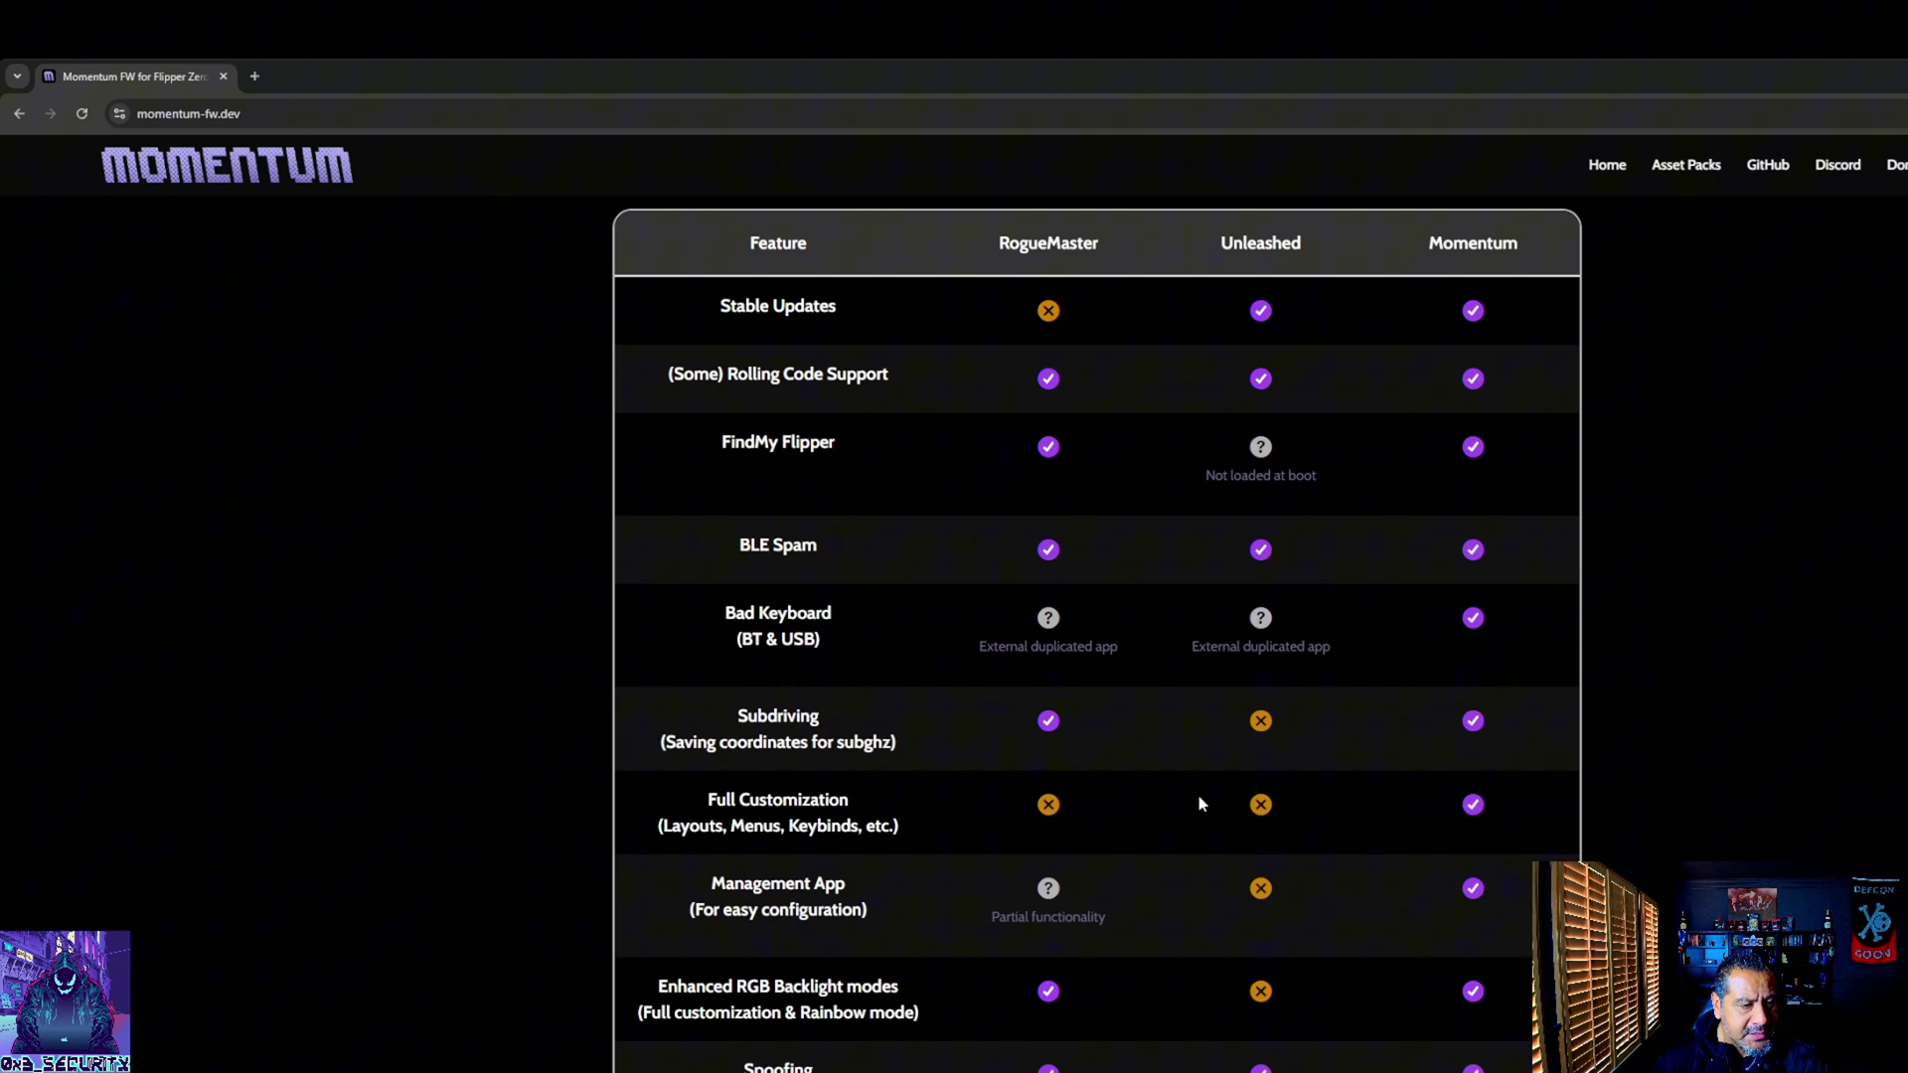
scroll(1214, 792, "down", 6)
scroll(1214, 792, "down", 1)
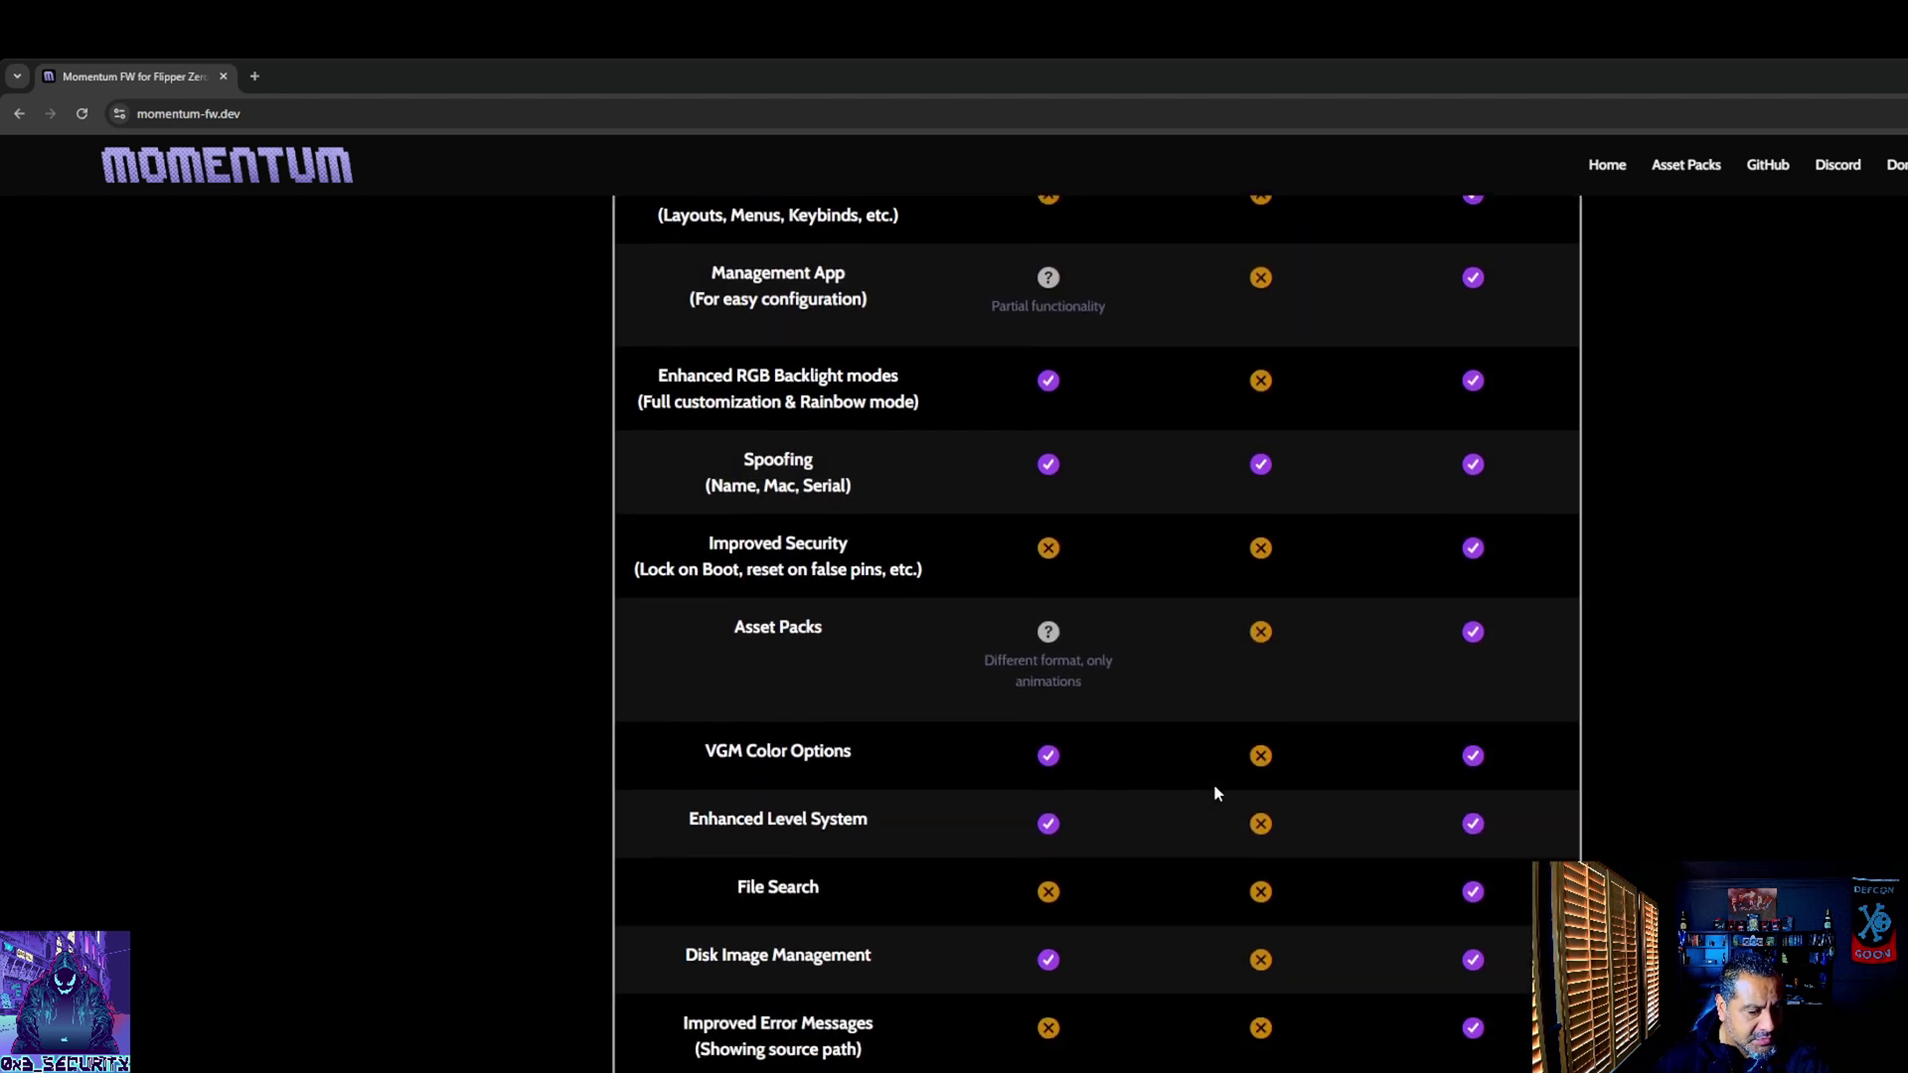
scroll(1421, 997, "up", 4)
scroll(1435, 996, "up", 5)
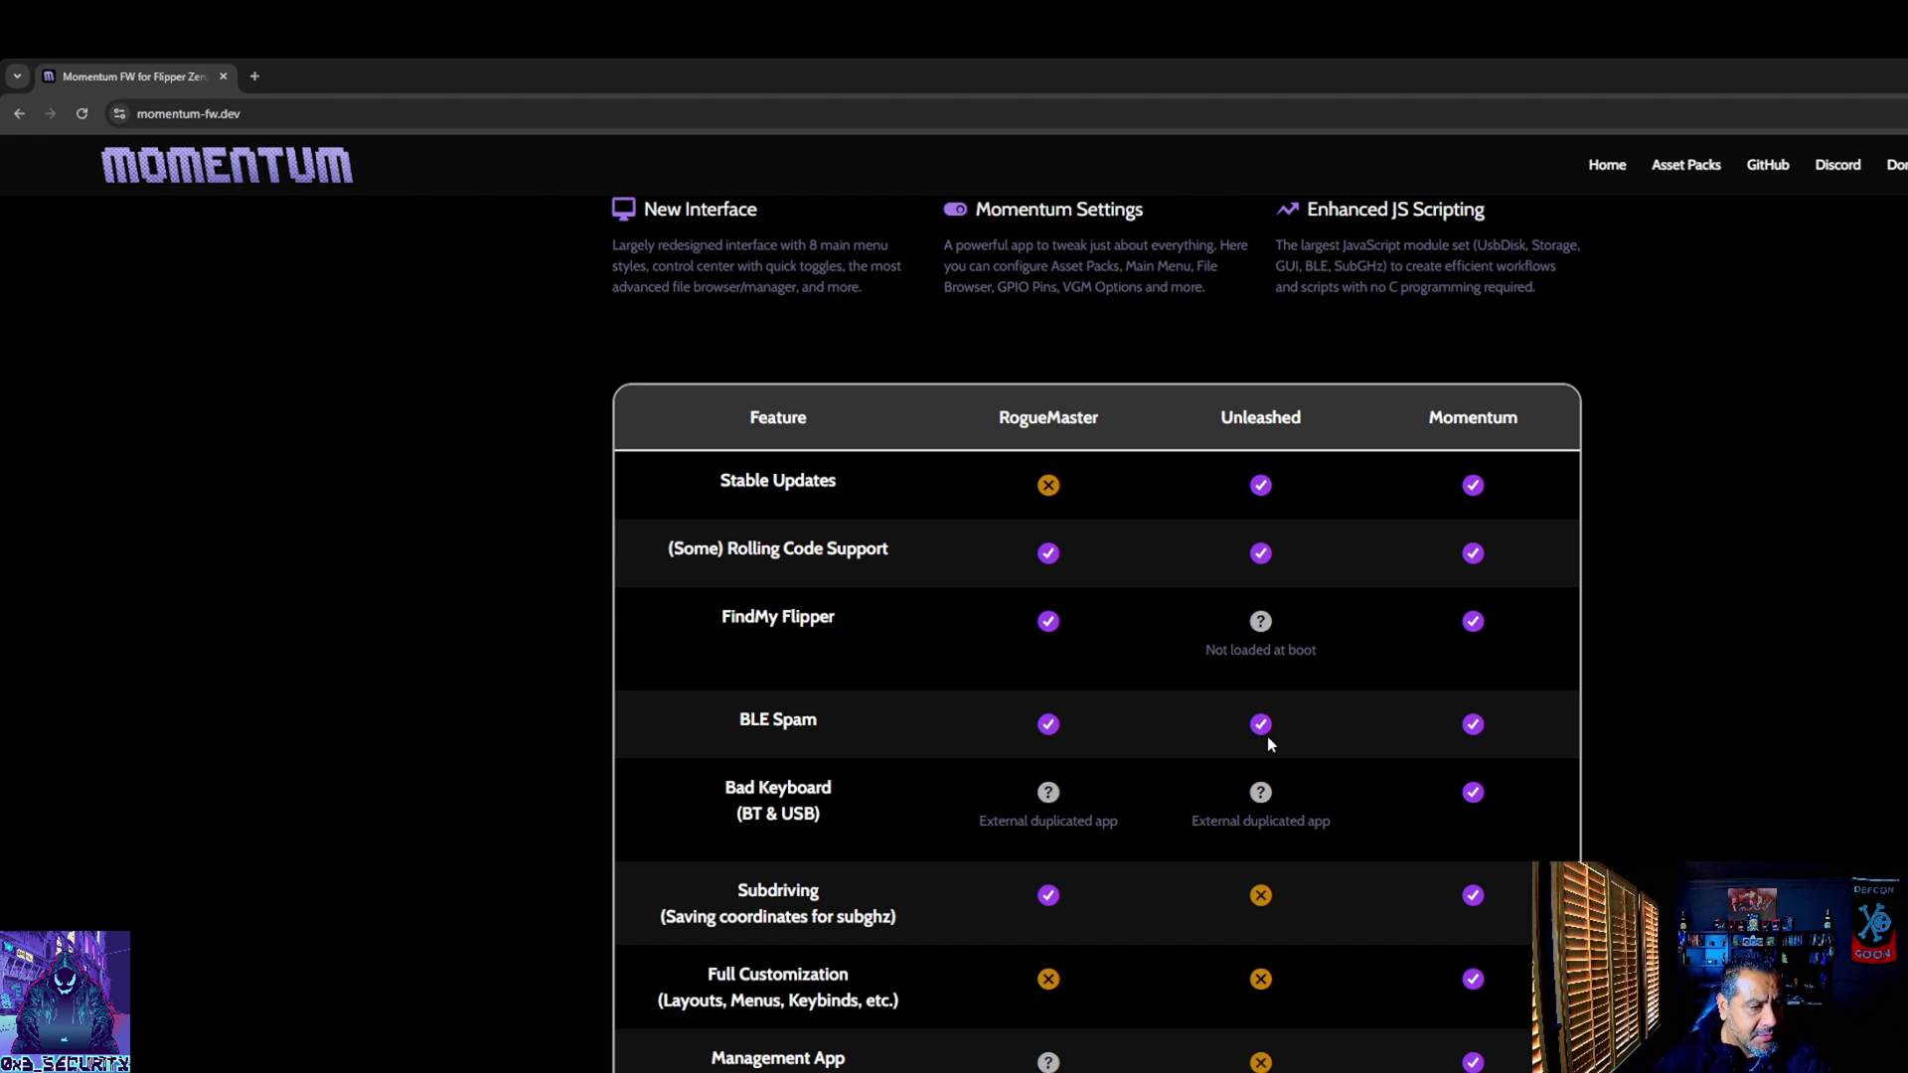
scroll(1267, 737, "down", 1)
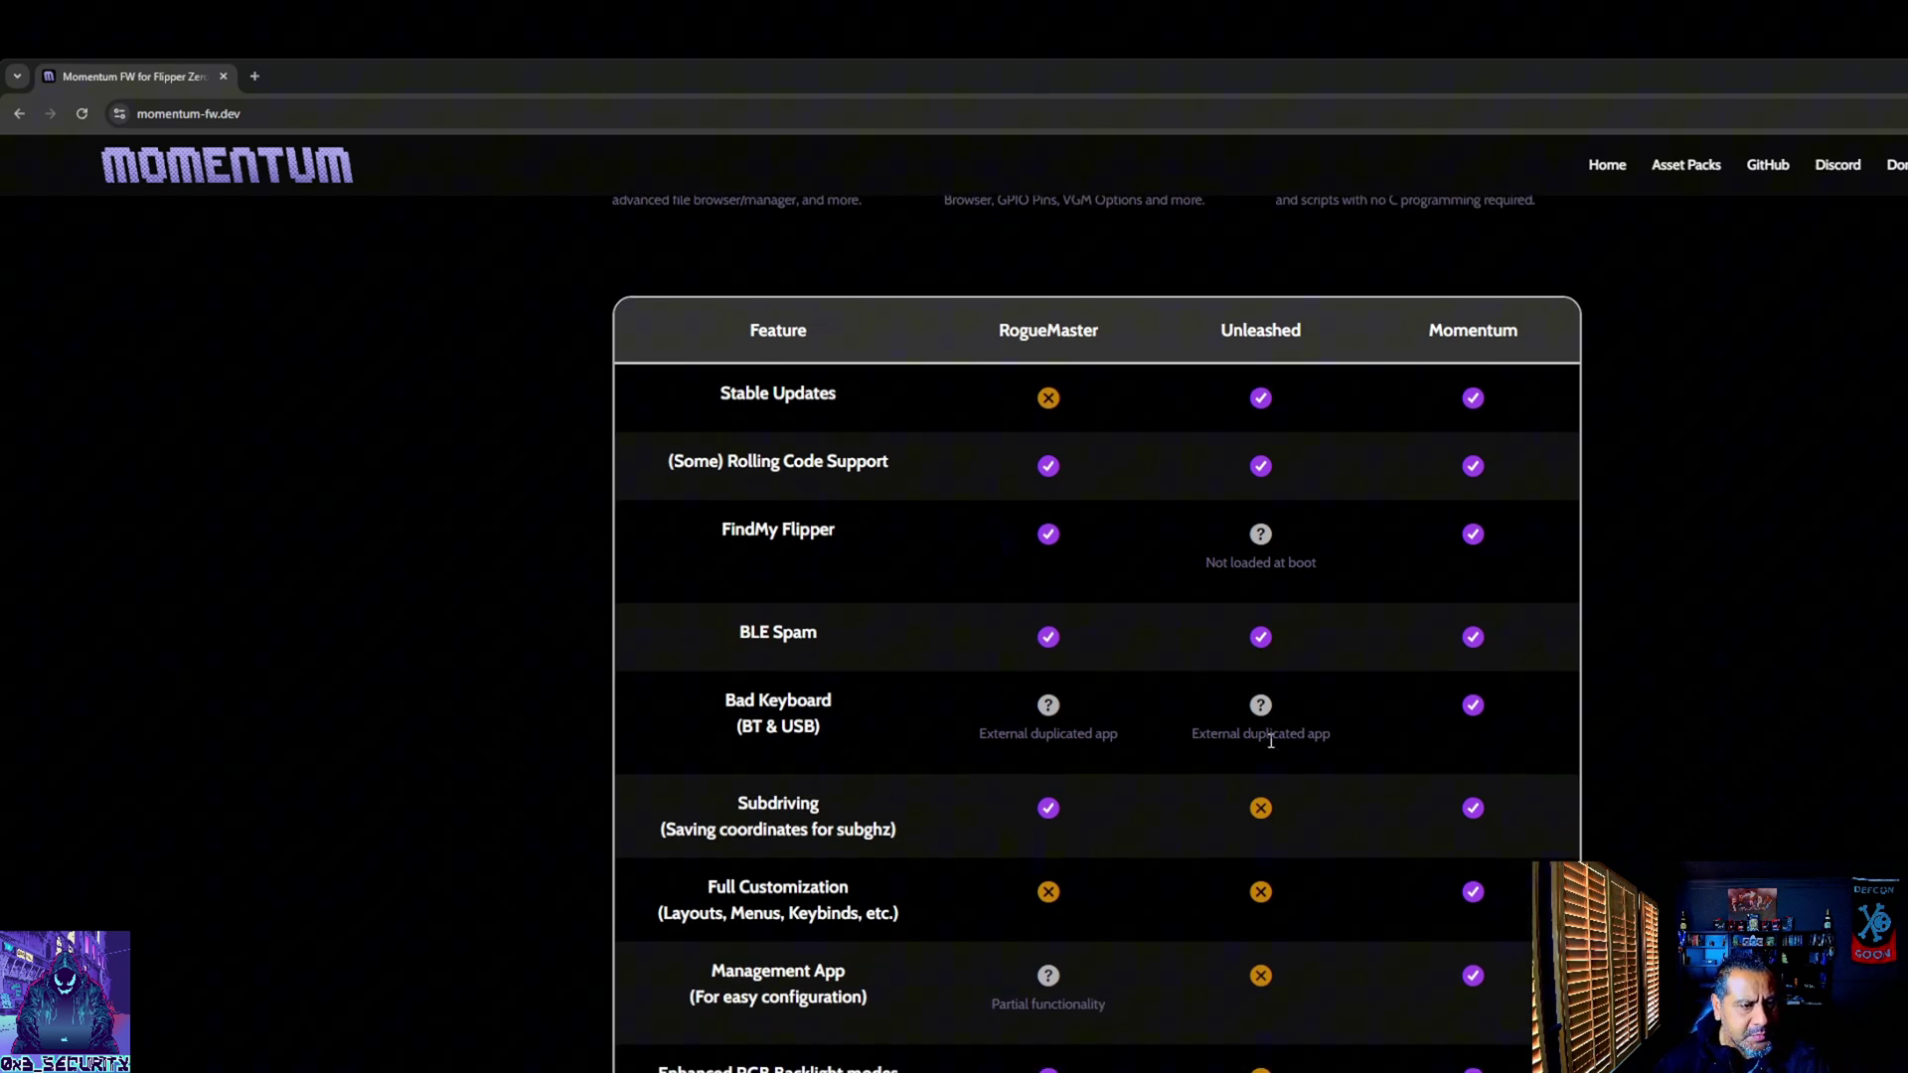
scroll(1270, 741, "down", 9)
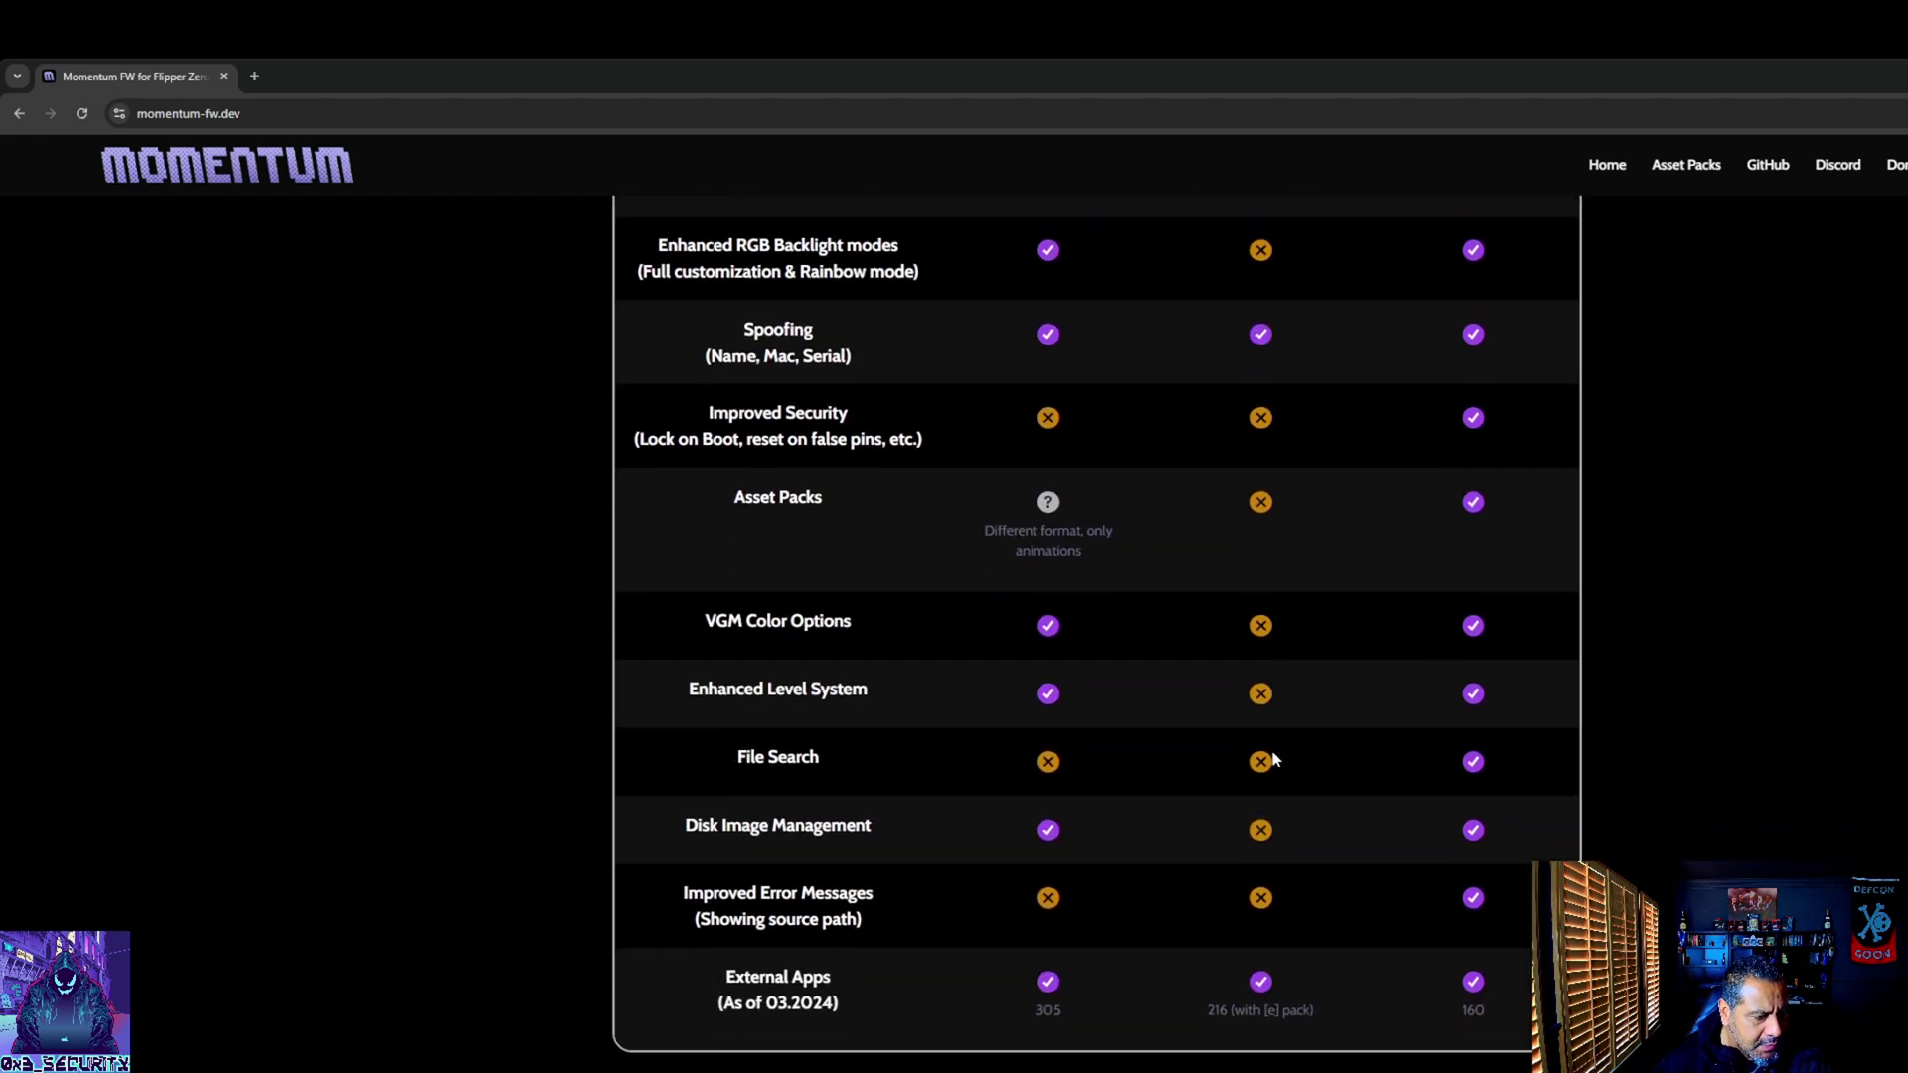
scroll(1388, 1062, "up", 13)
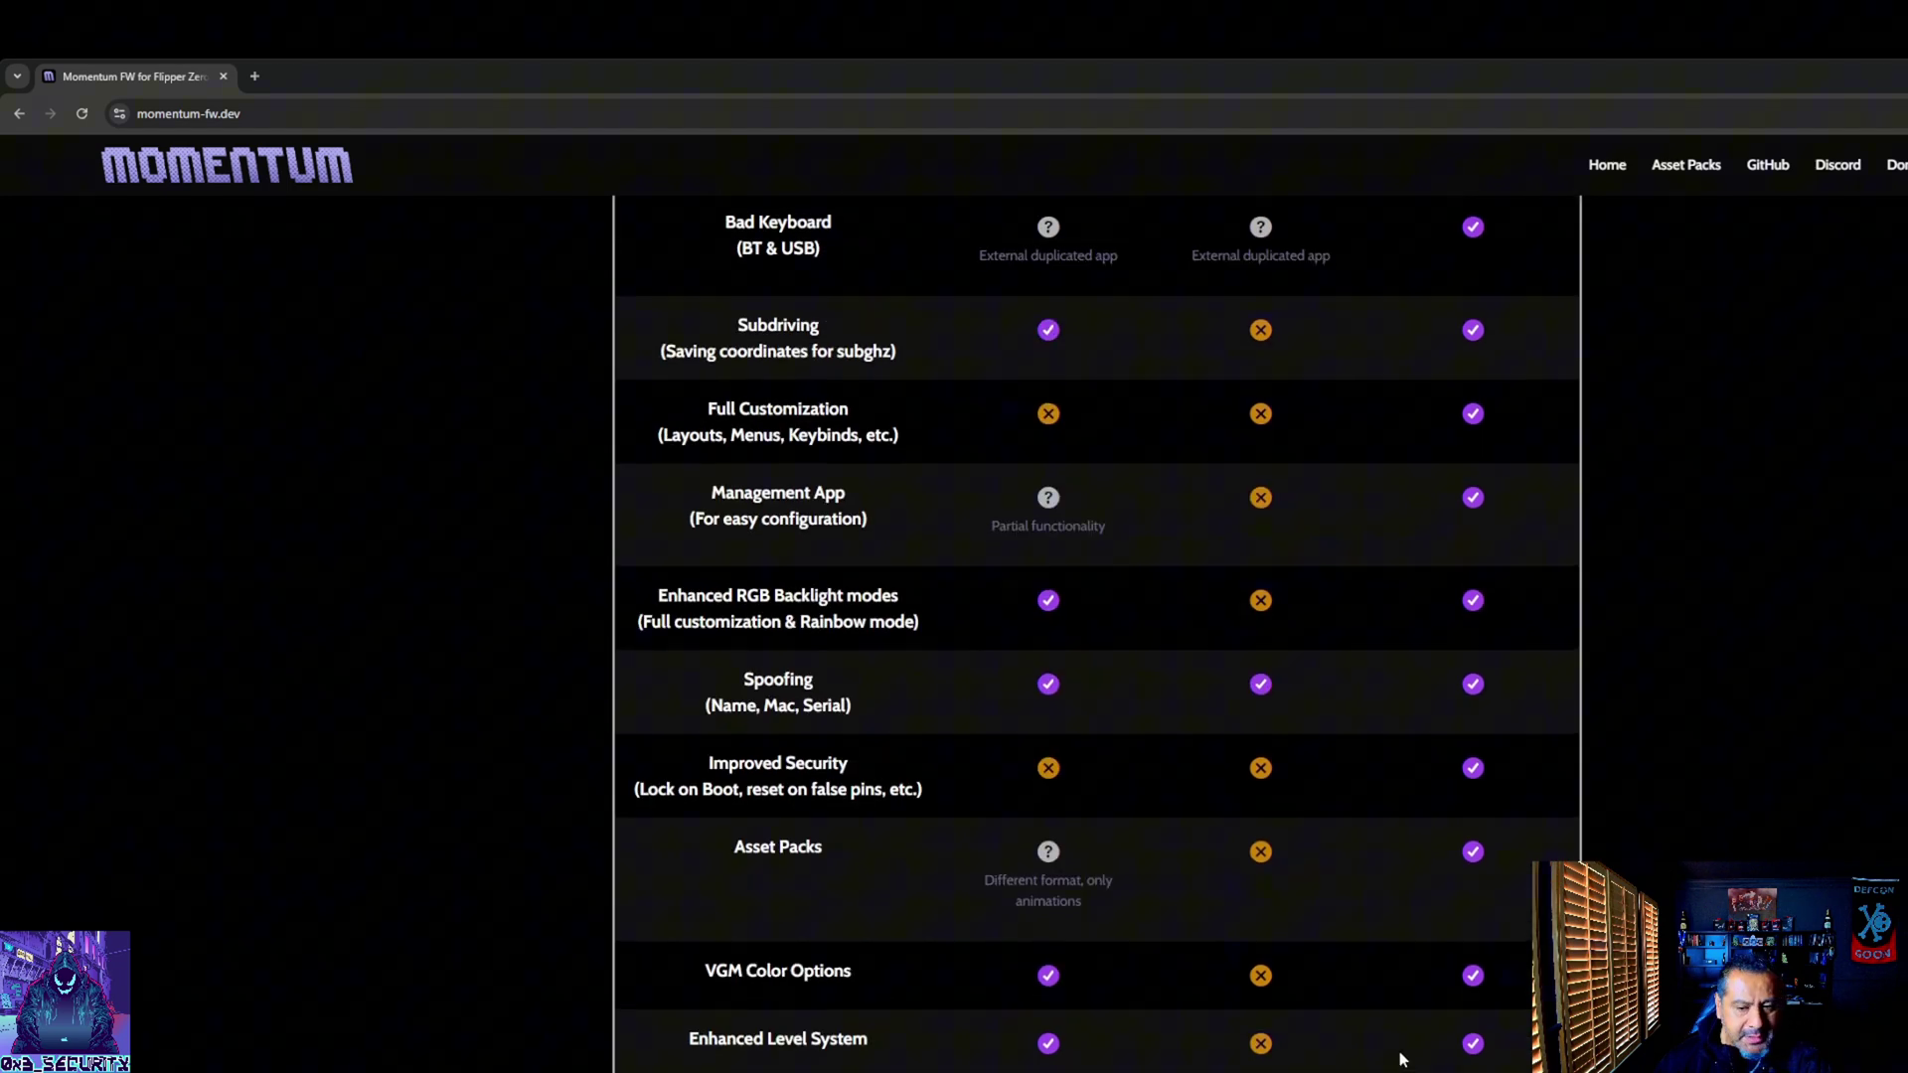
scroll(1388, 1061, "up", 10)
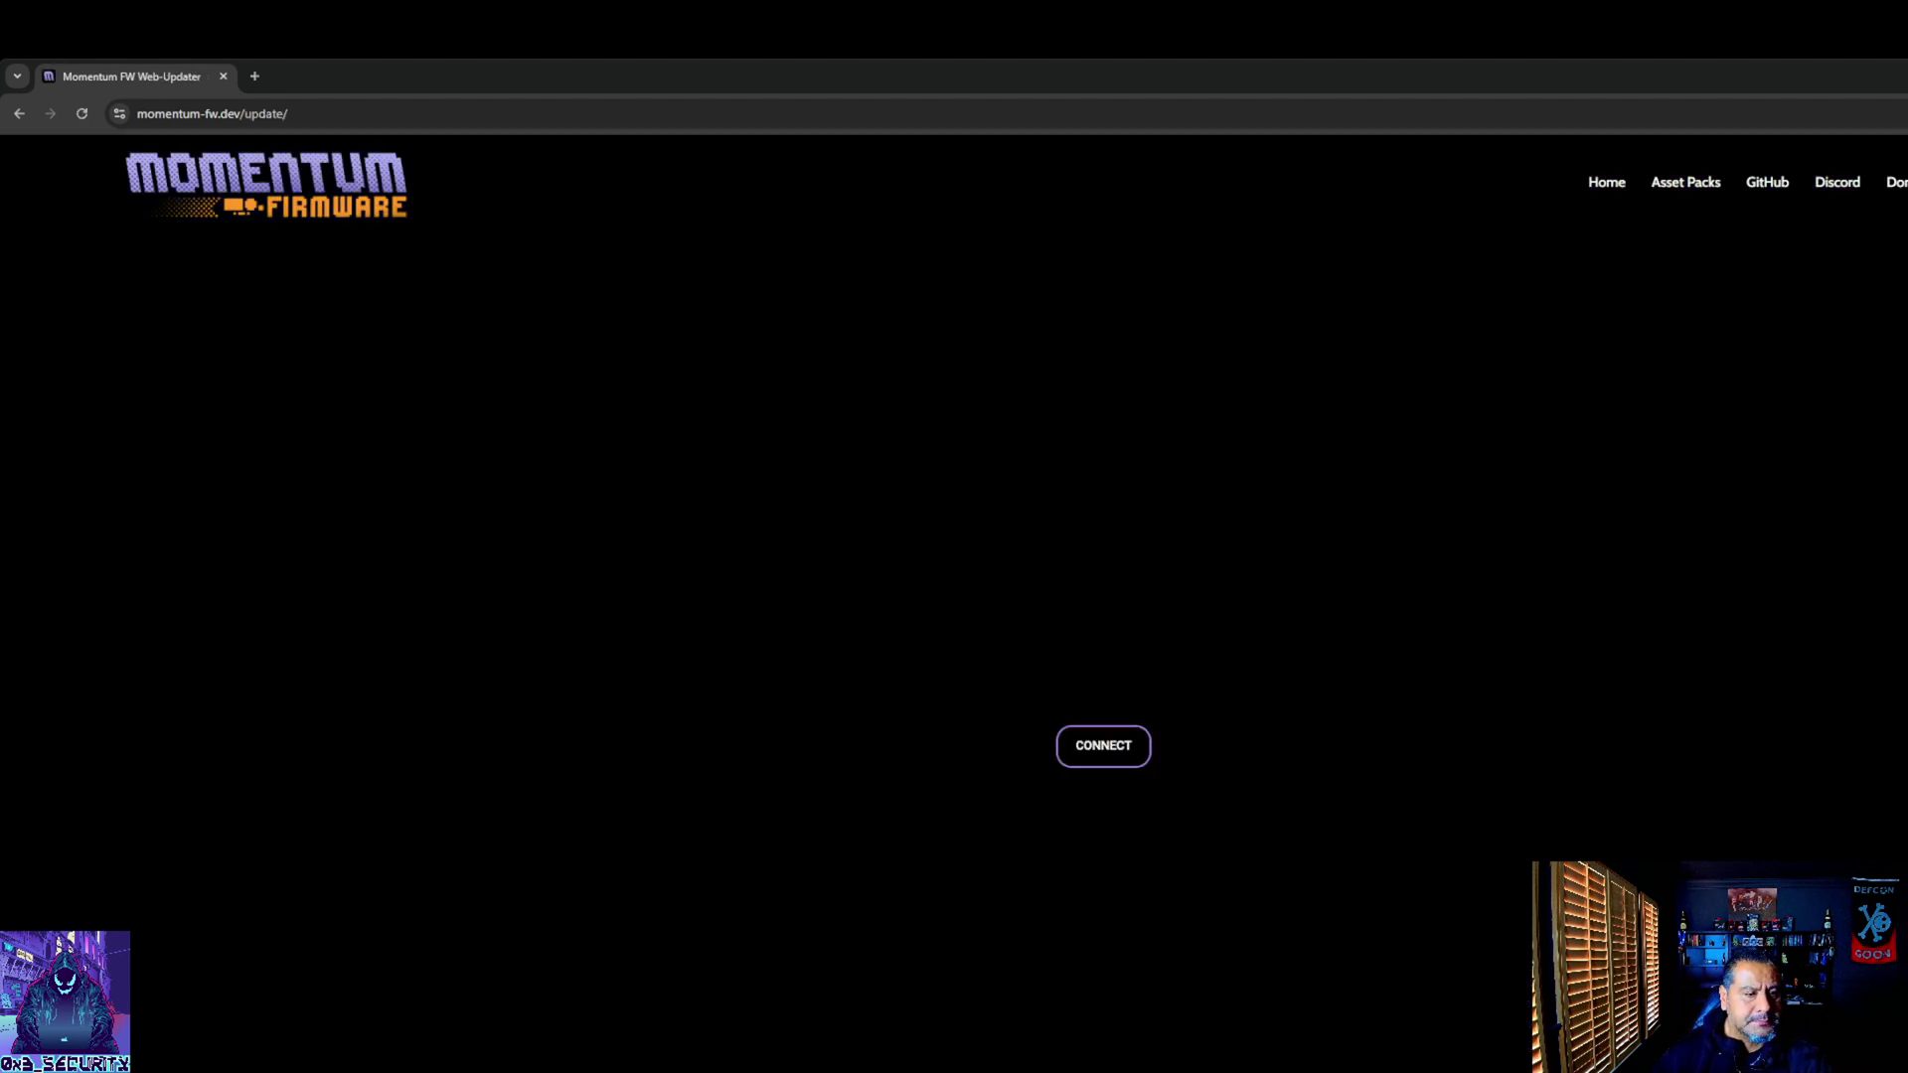
Connect the Flipper via Chrome's serial port picker, showing firmware XFW-DEV 05-04-2024.
left_click(1114, 760)
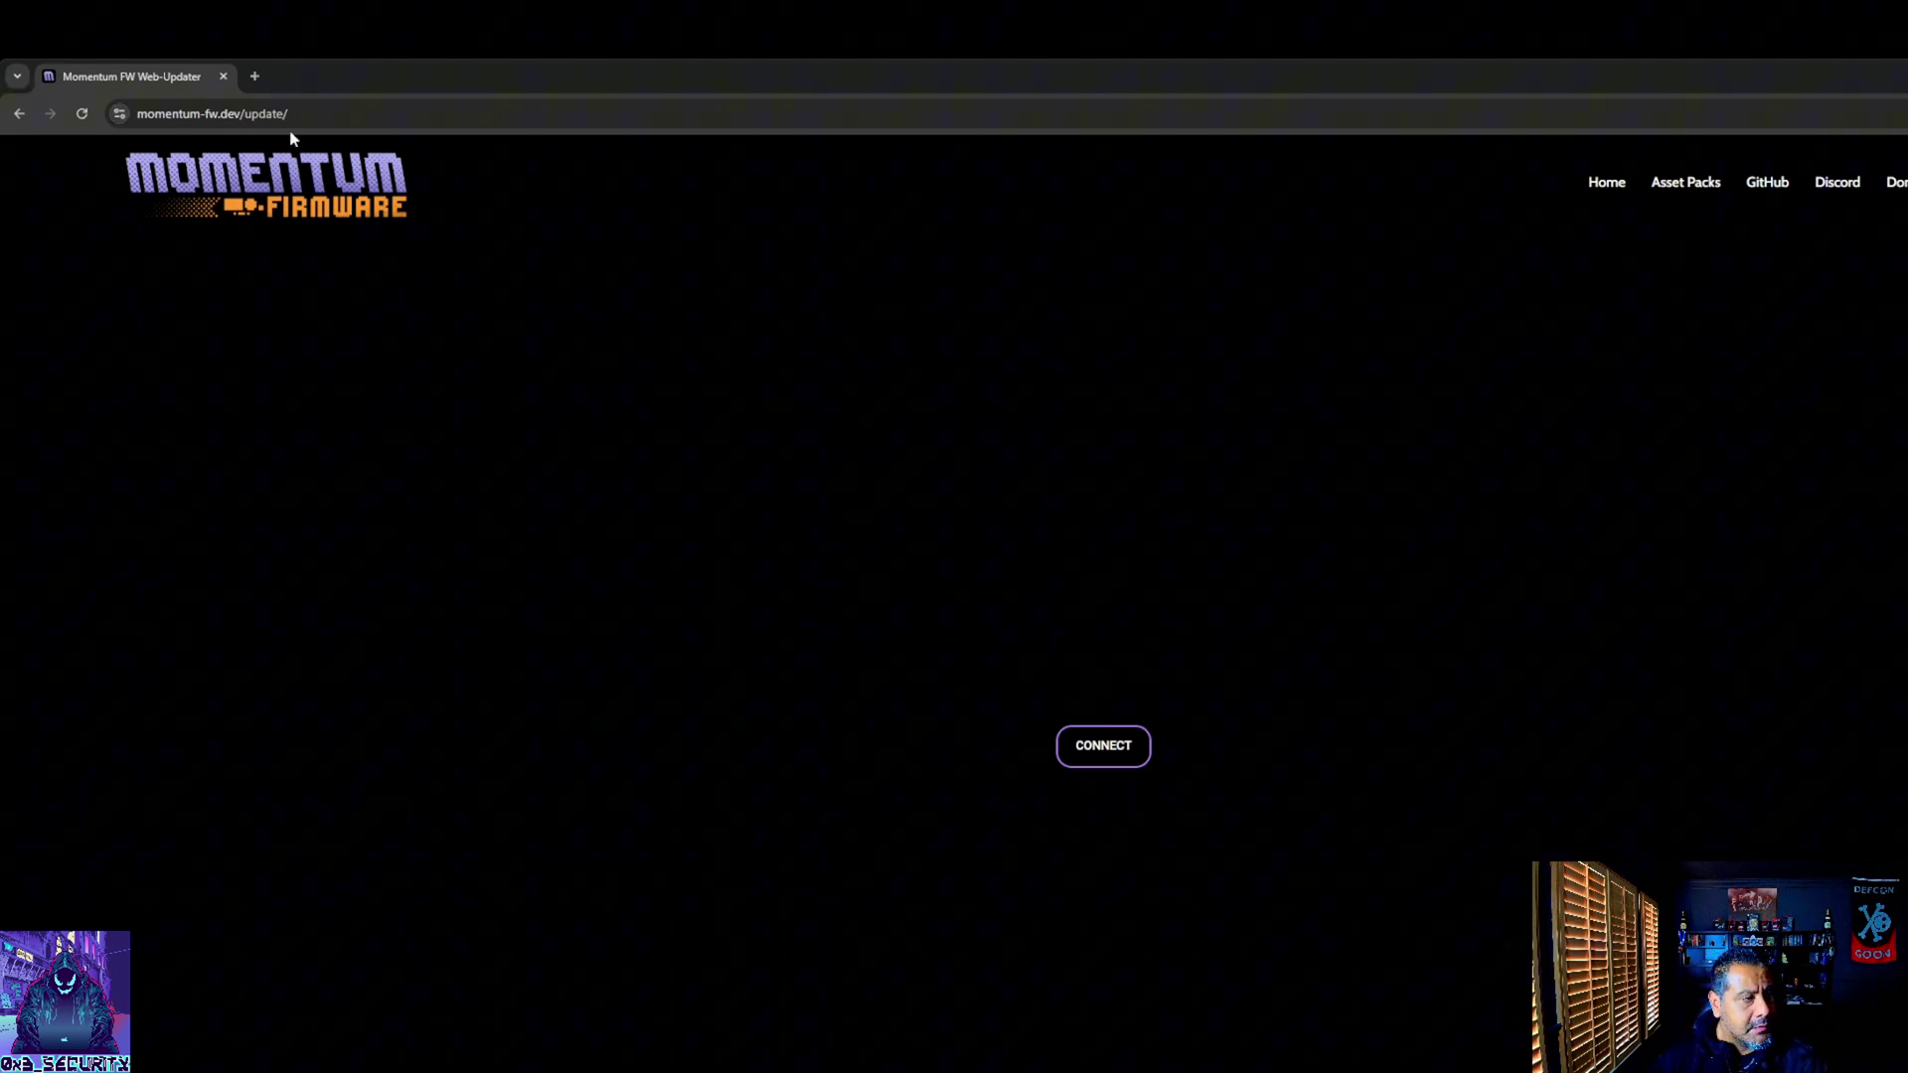
left_click(1103, 752)
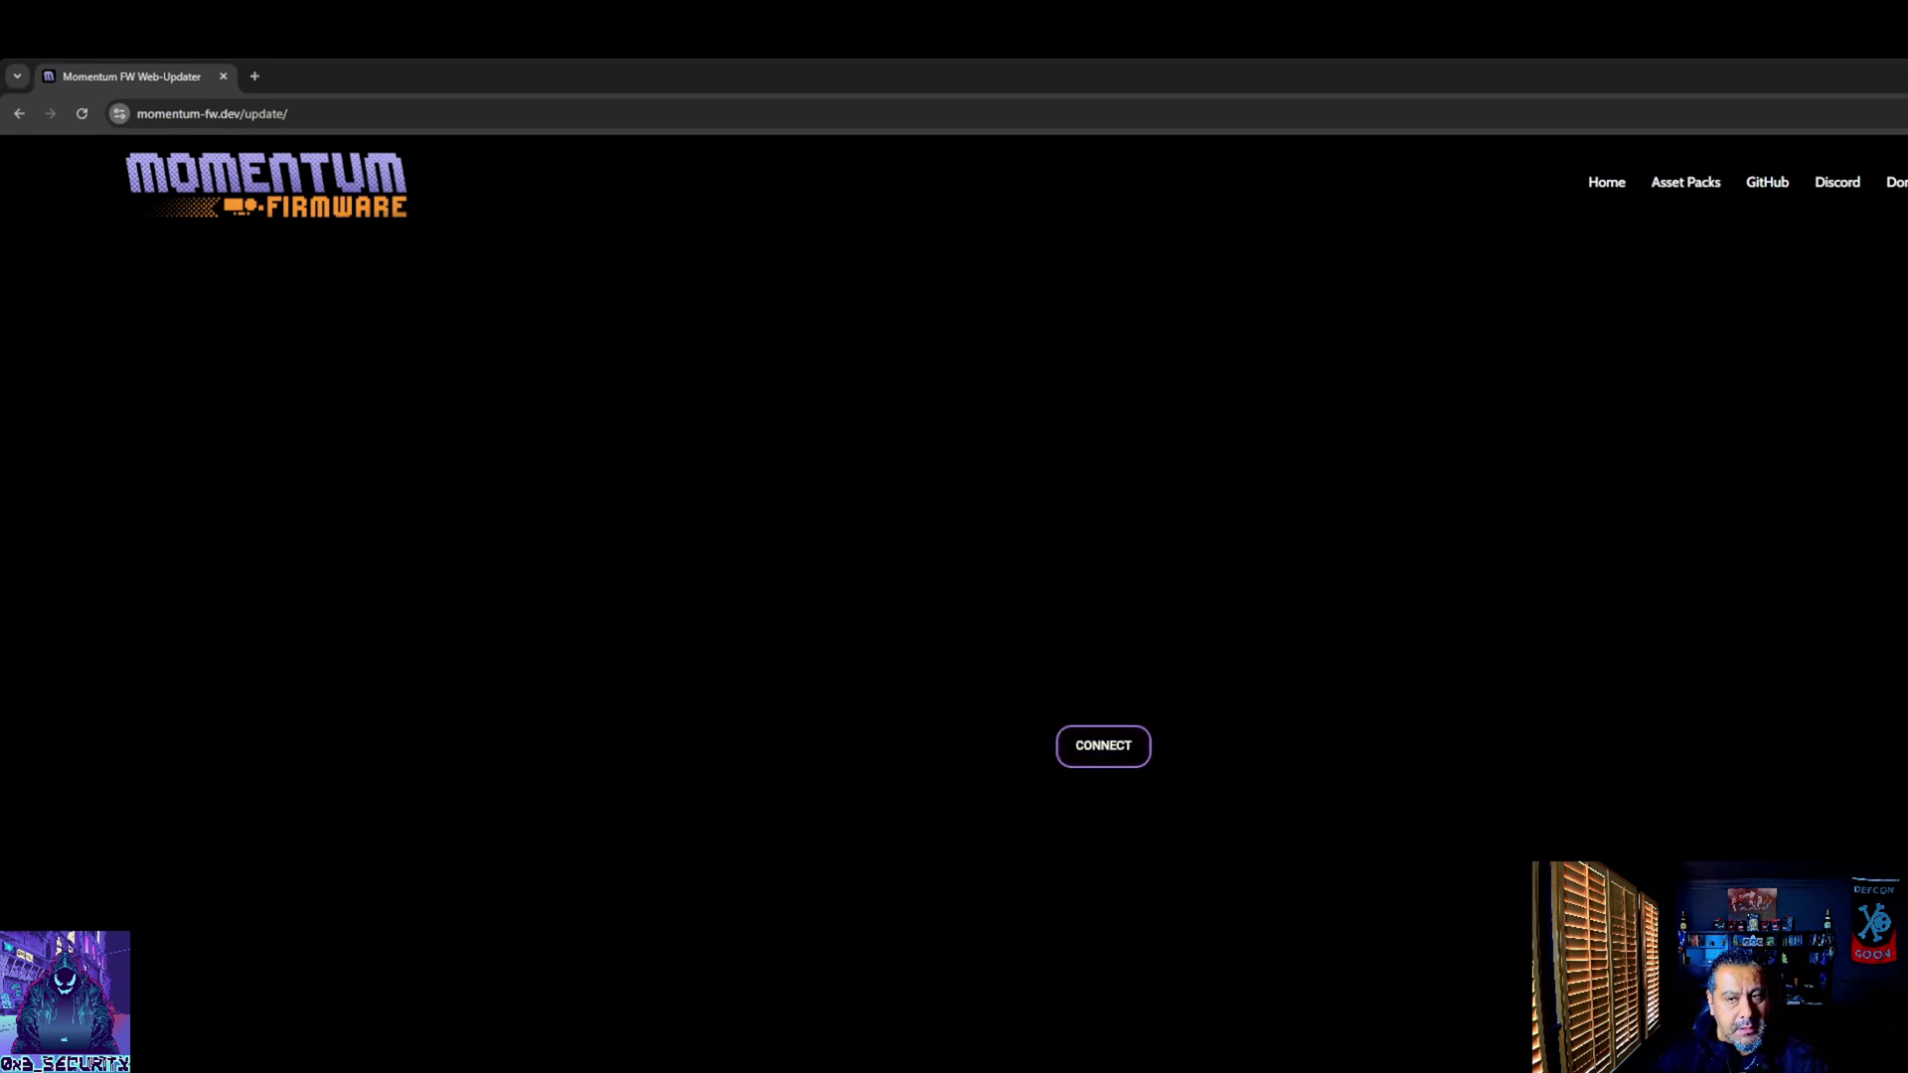
left_click(1103, 758)
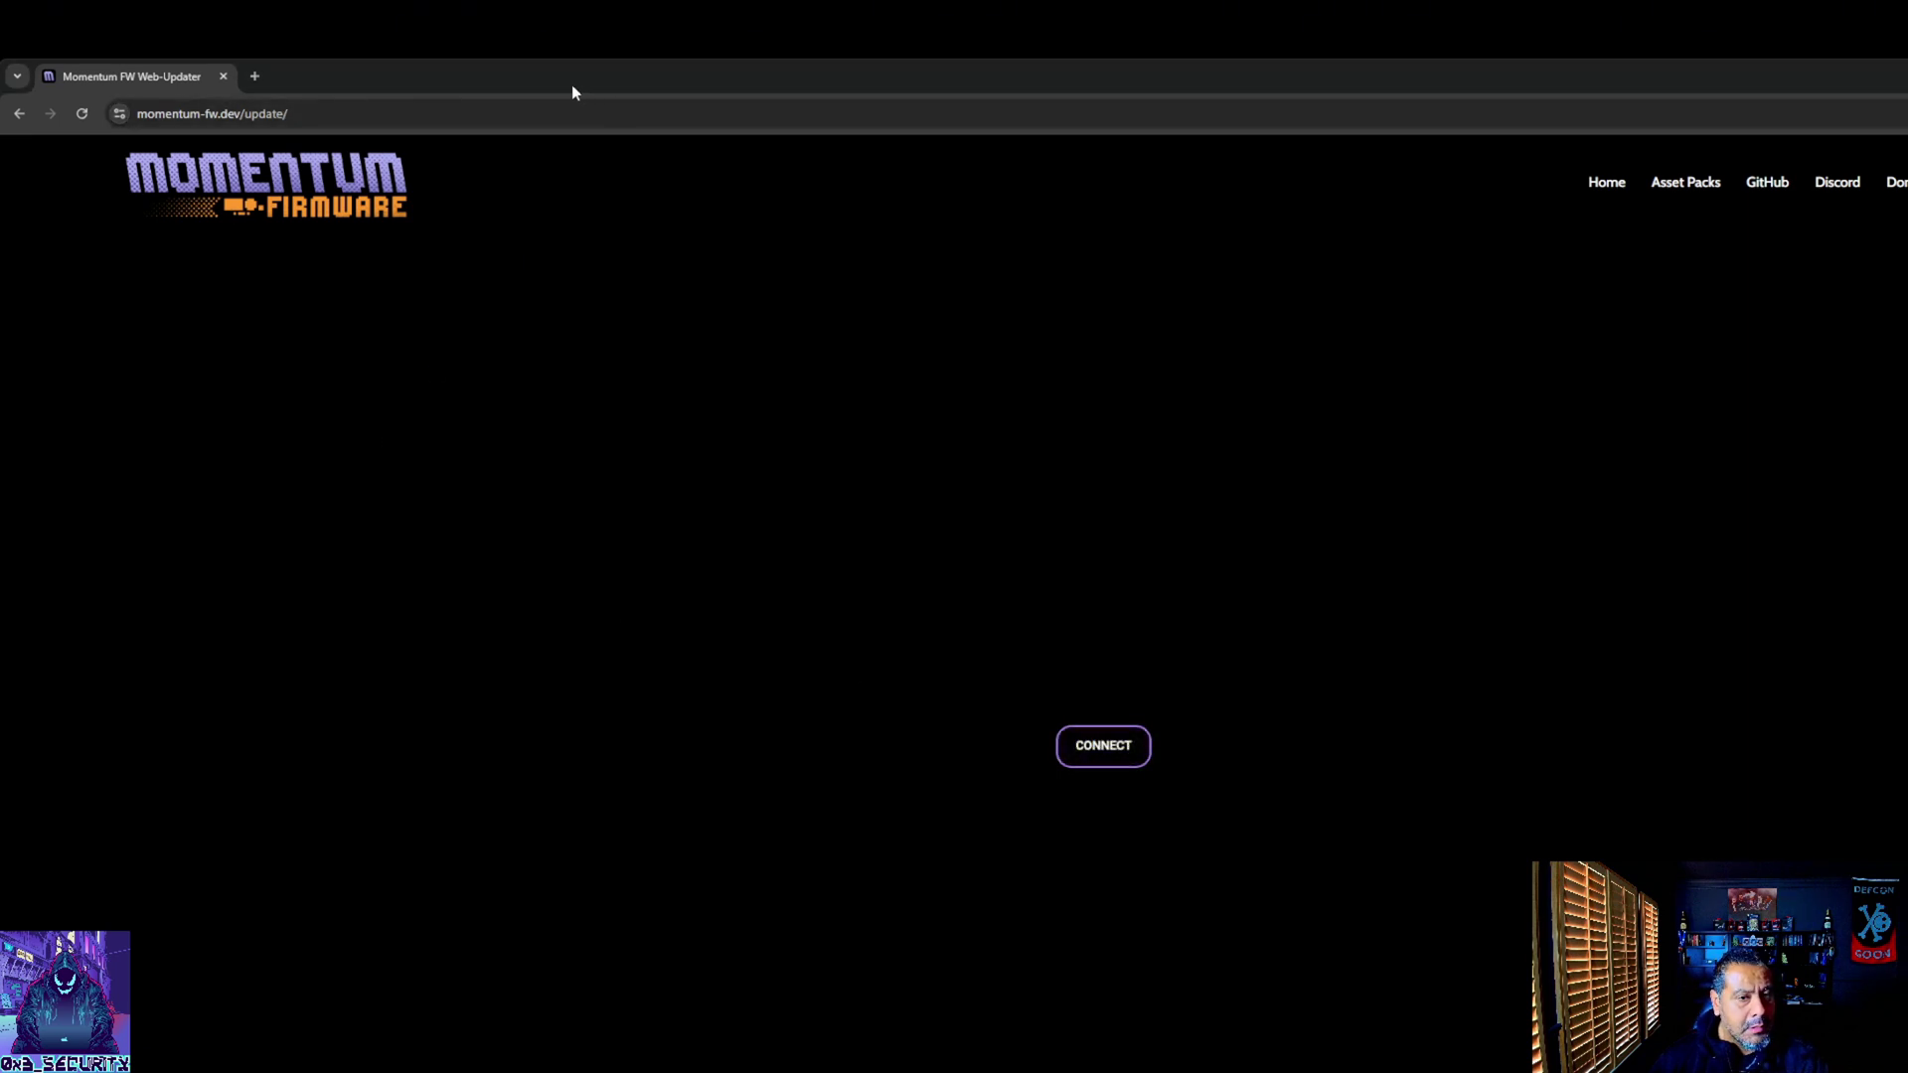
left_click(1084, 743)
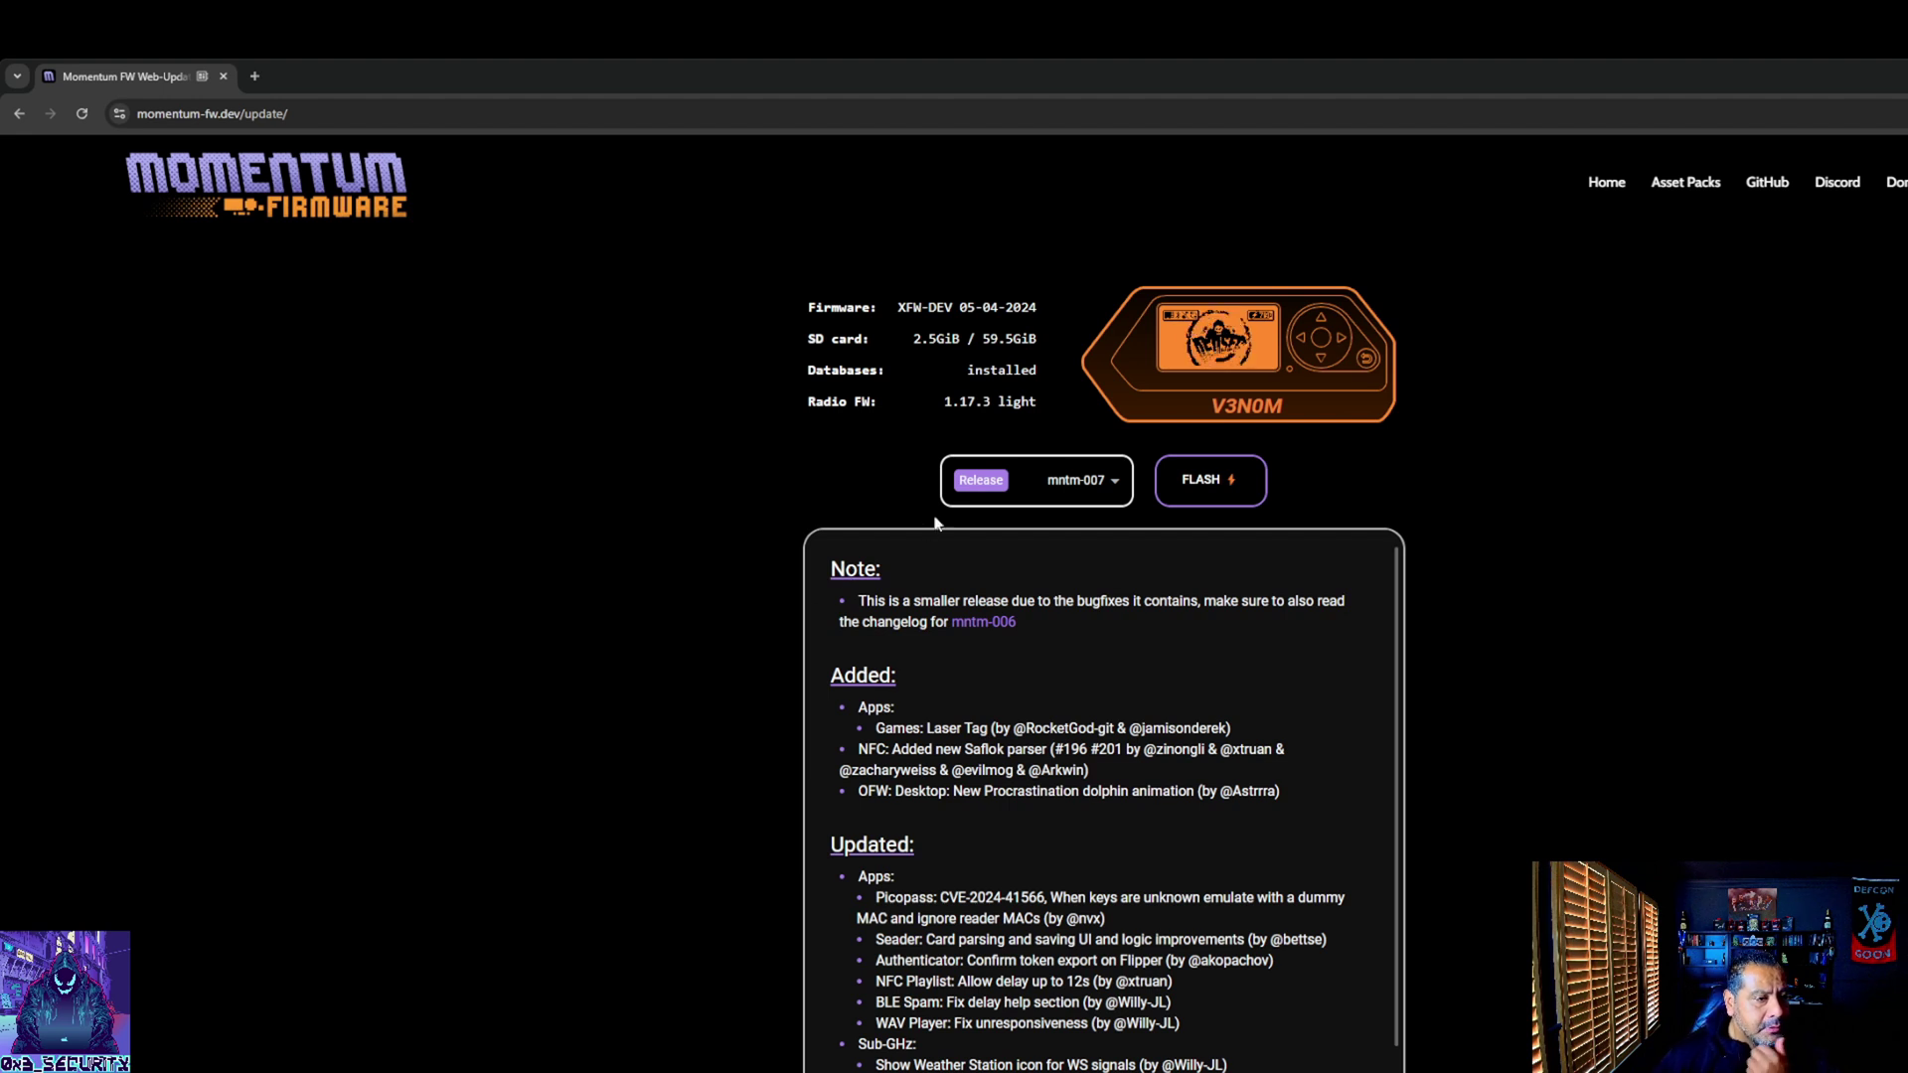
left_click(1111, 495)
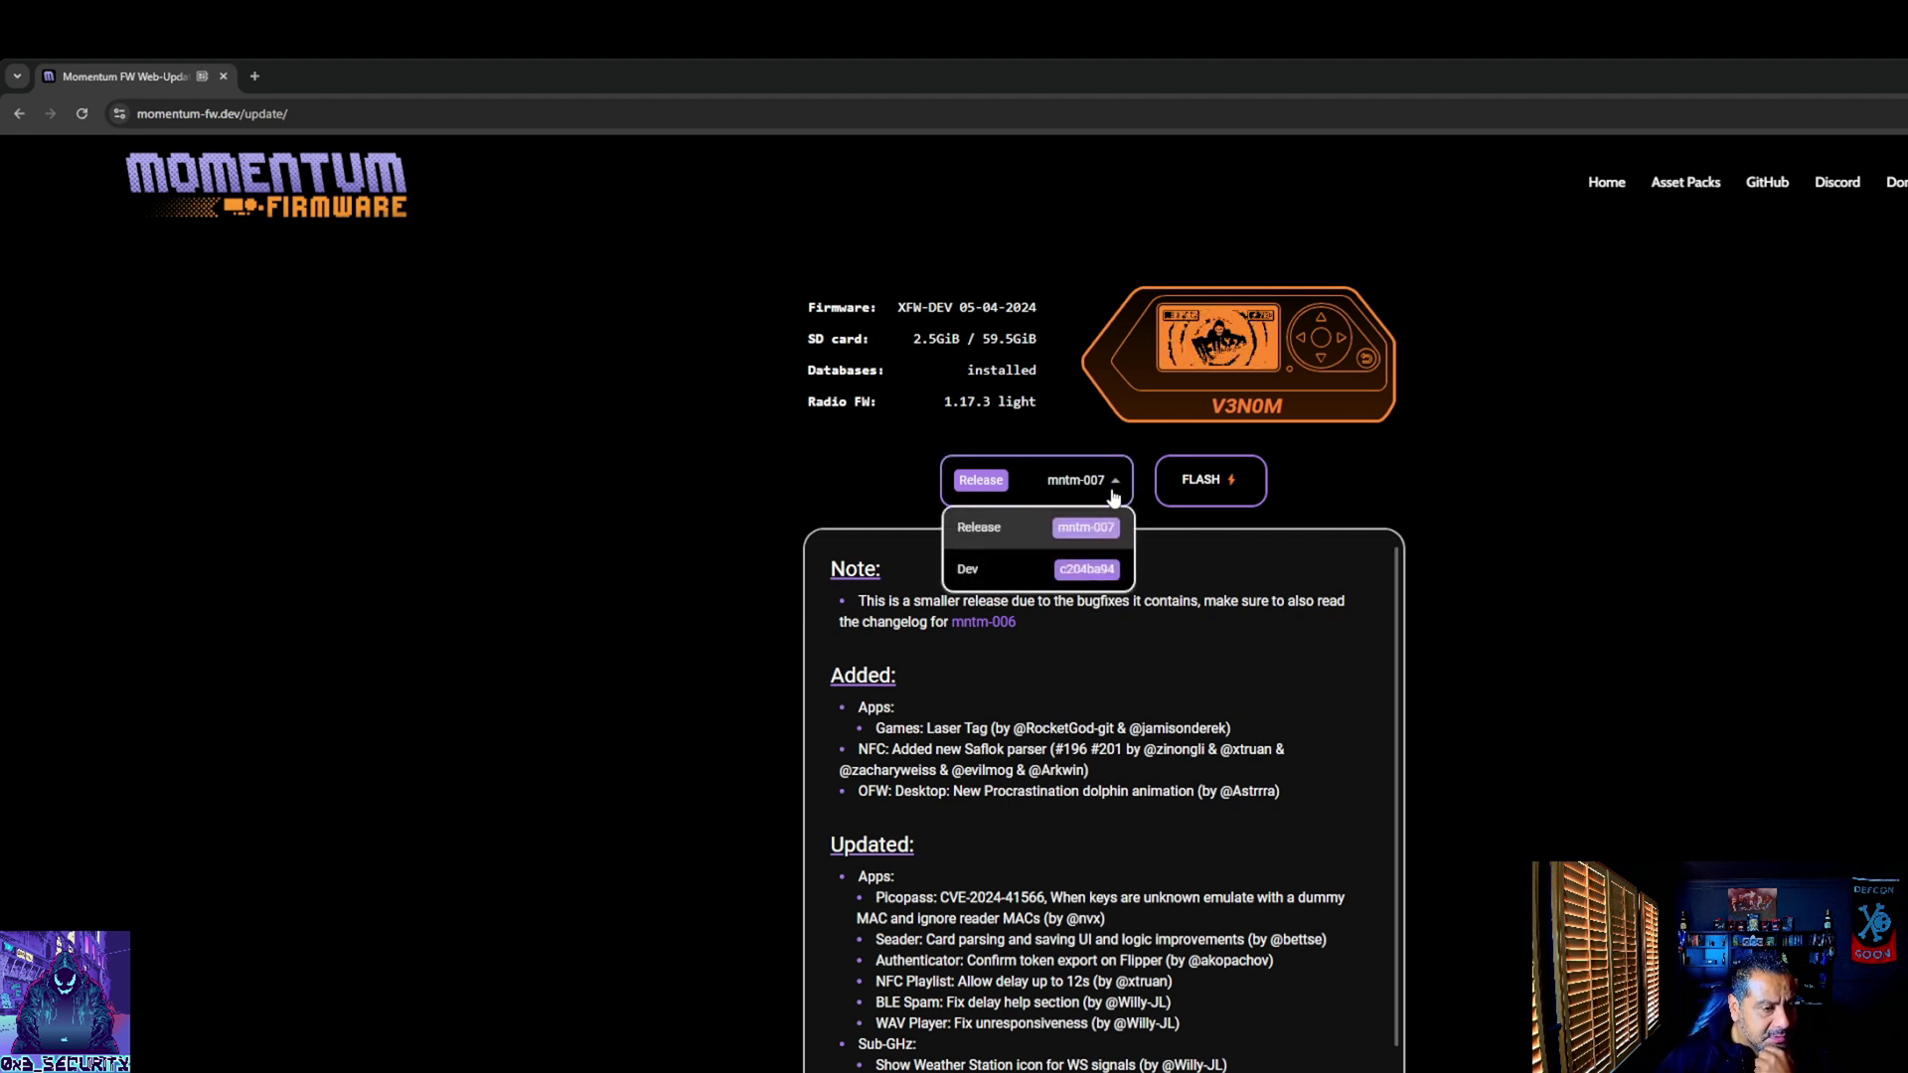
left_click(1018, 533)
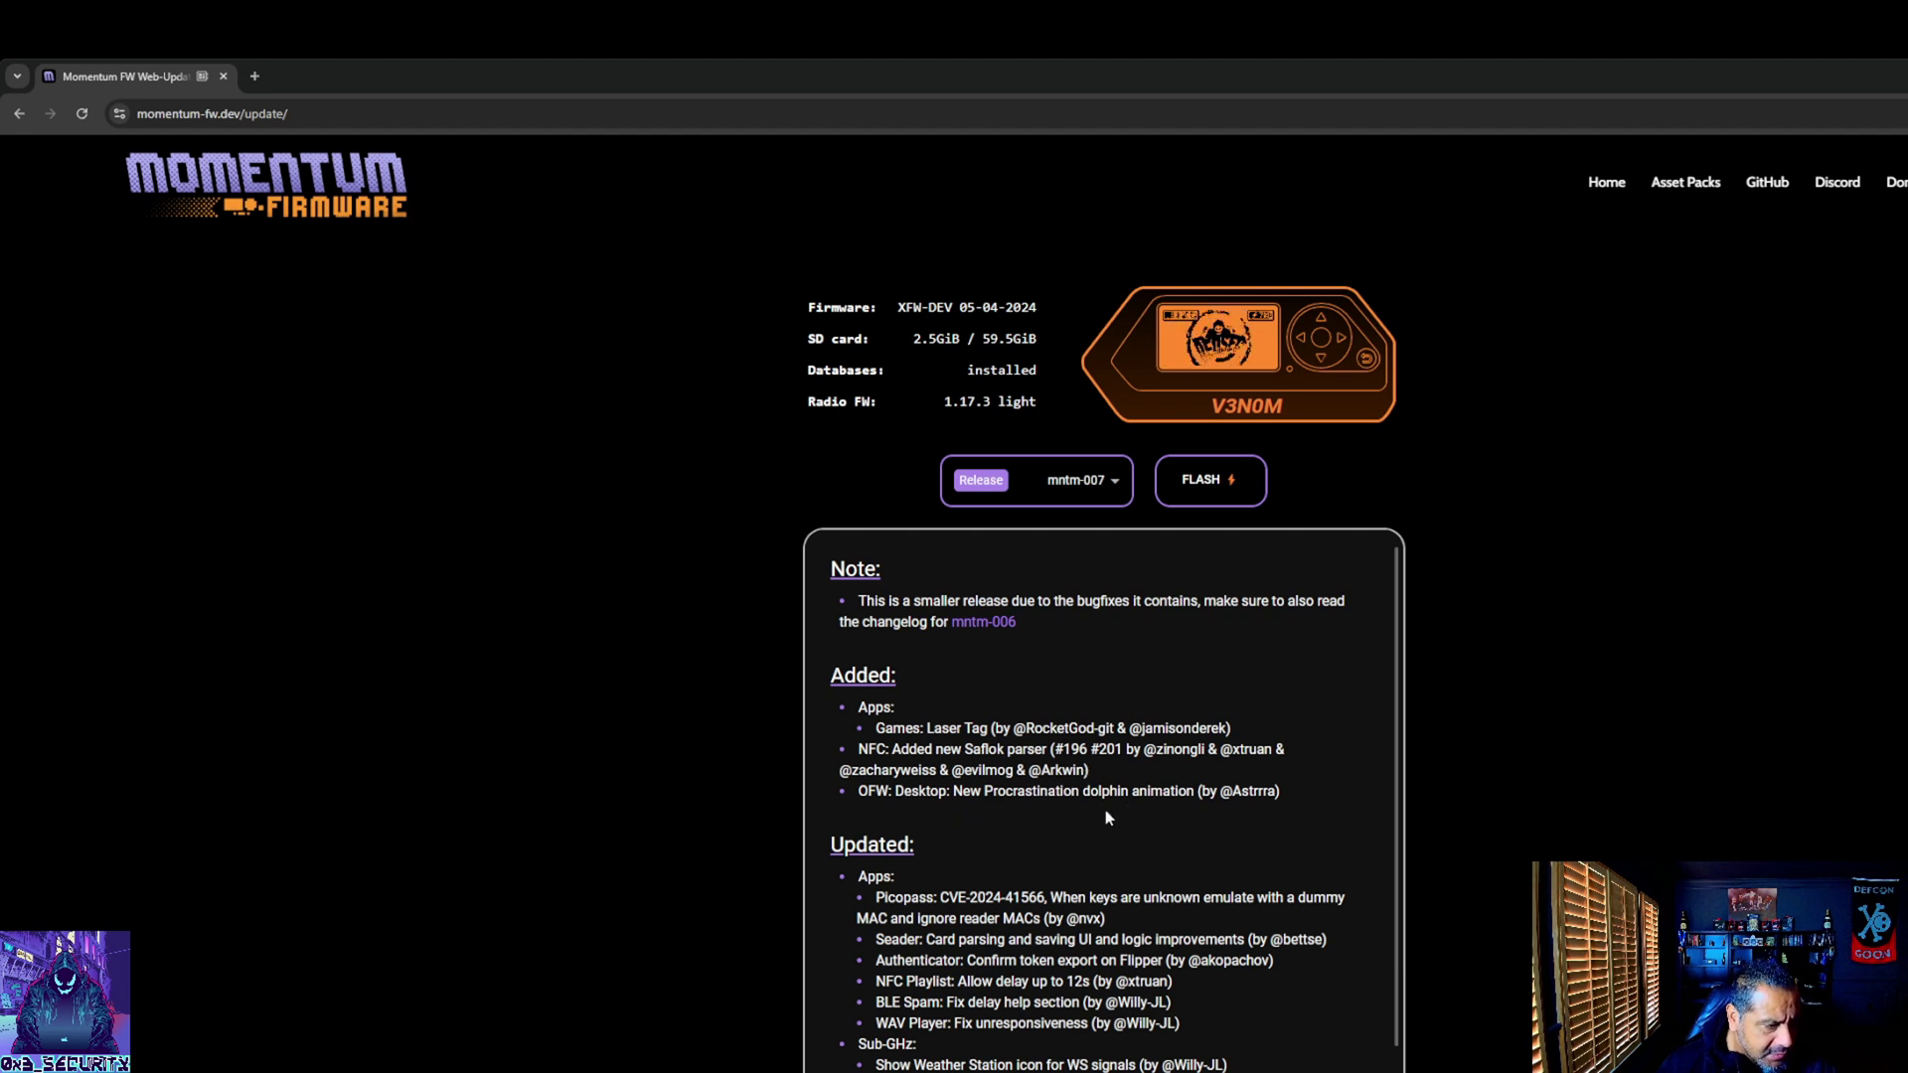
scroll(1105, 809, "down", 1)
scroll(1103, 811, "down", 2)
scroll(1098, 807, "up", 2)
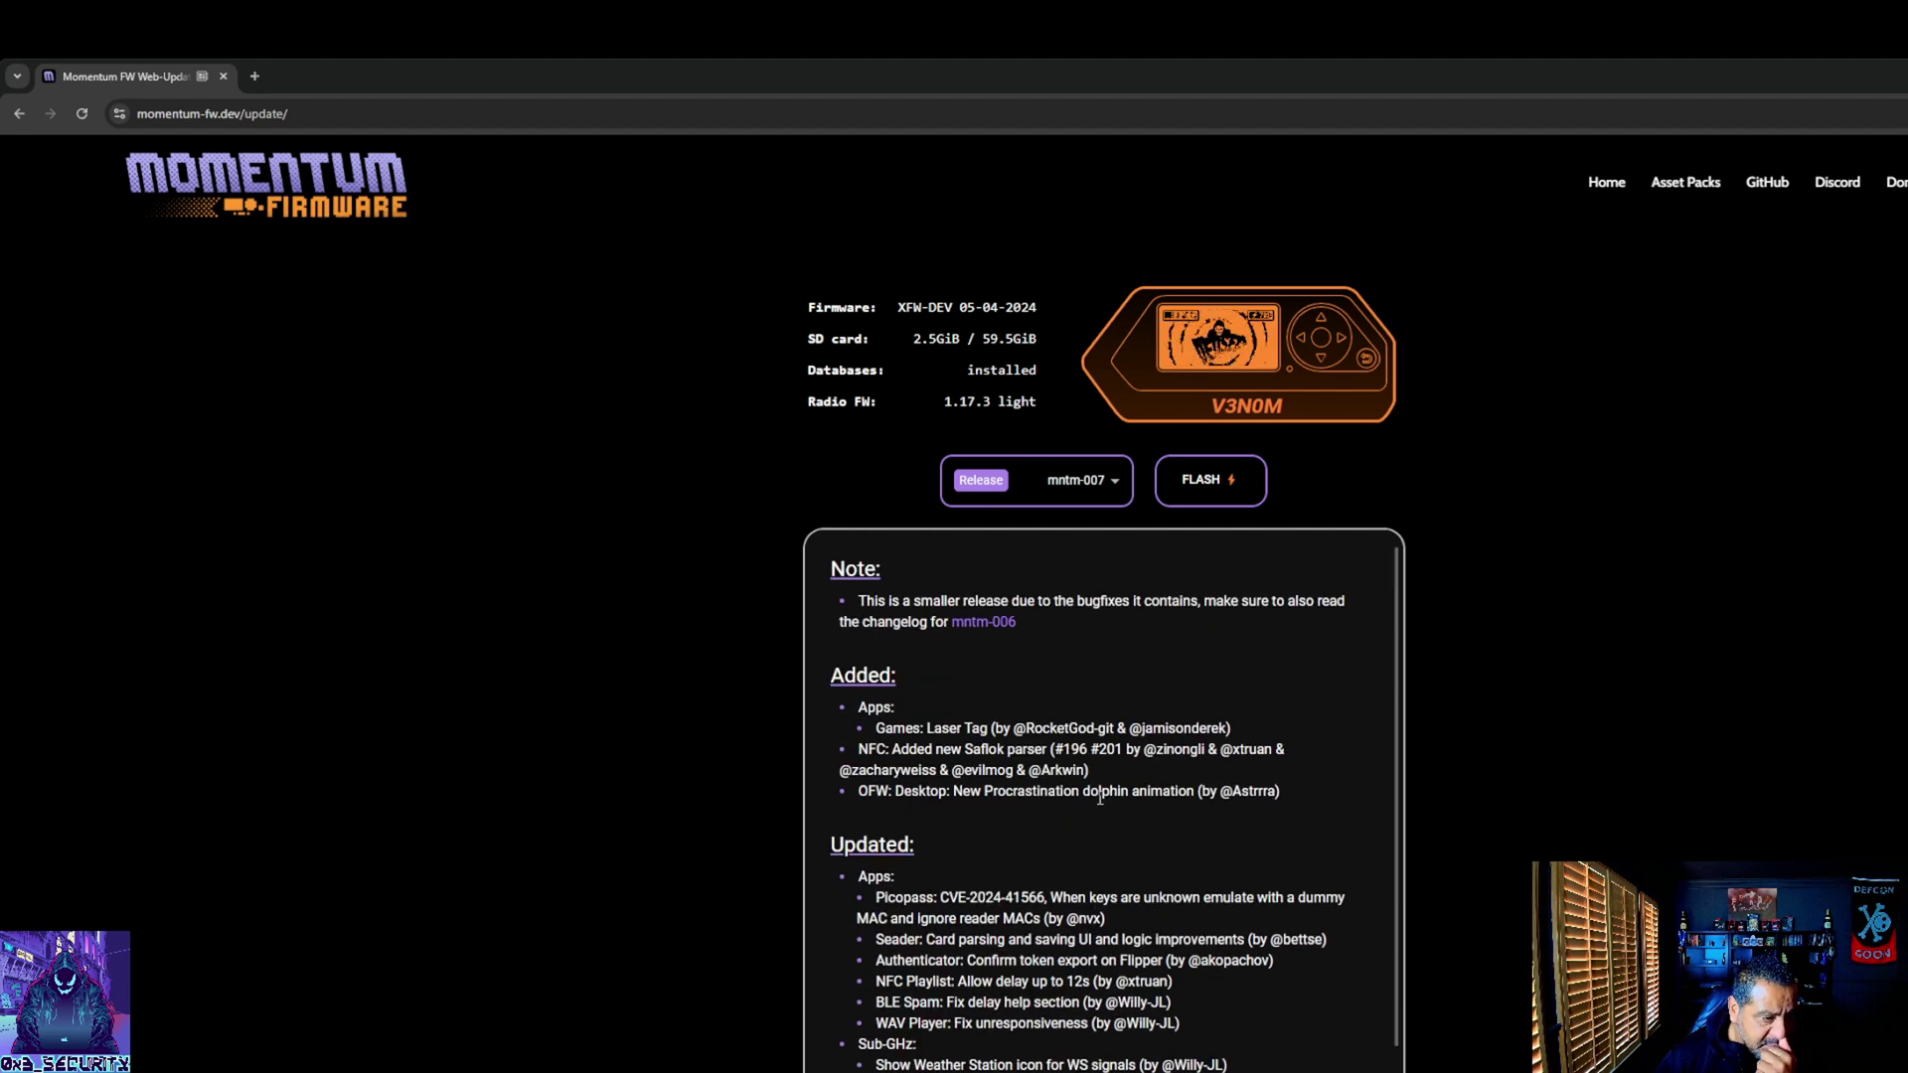
scroll(1085, 803, "down", 2)
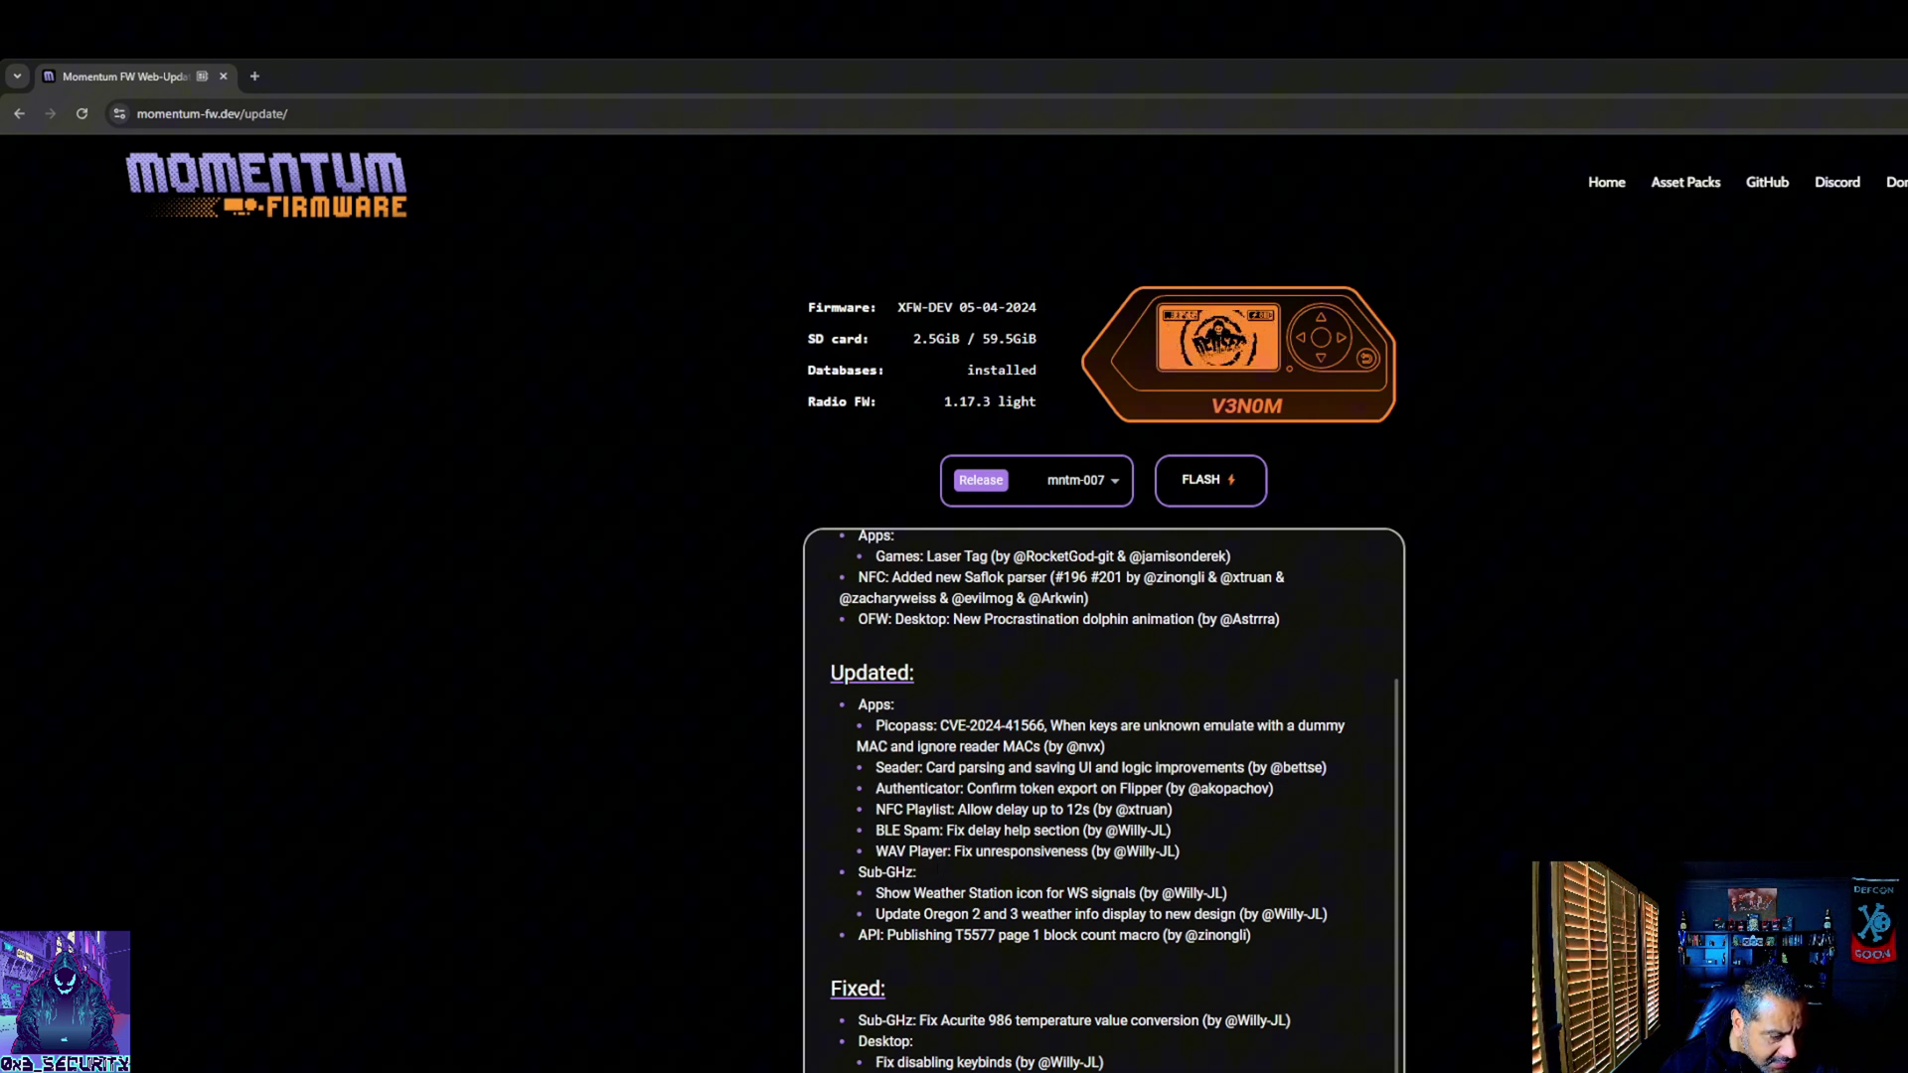
scroll(1135, 986, "up", 3)
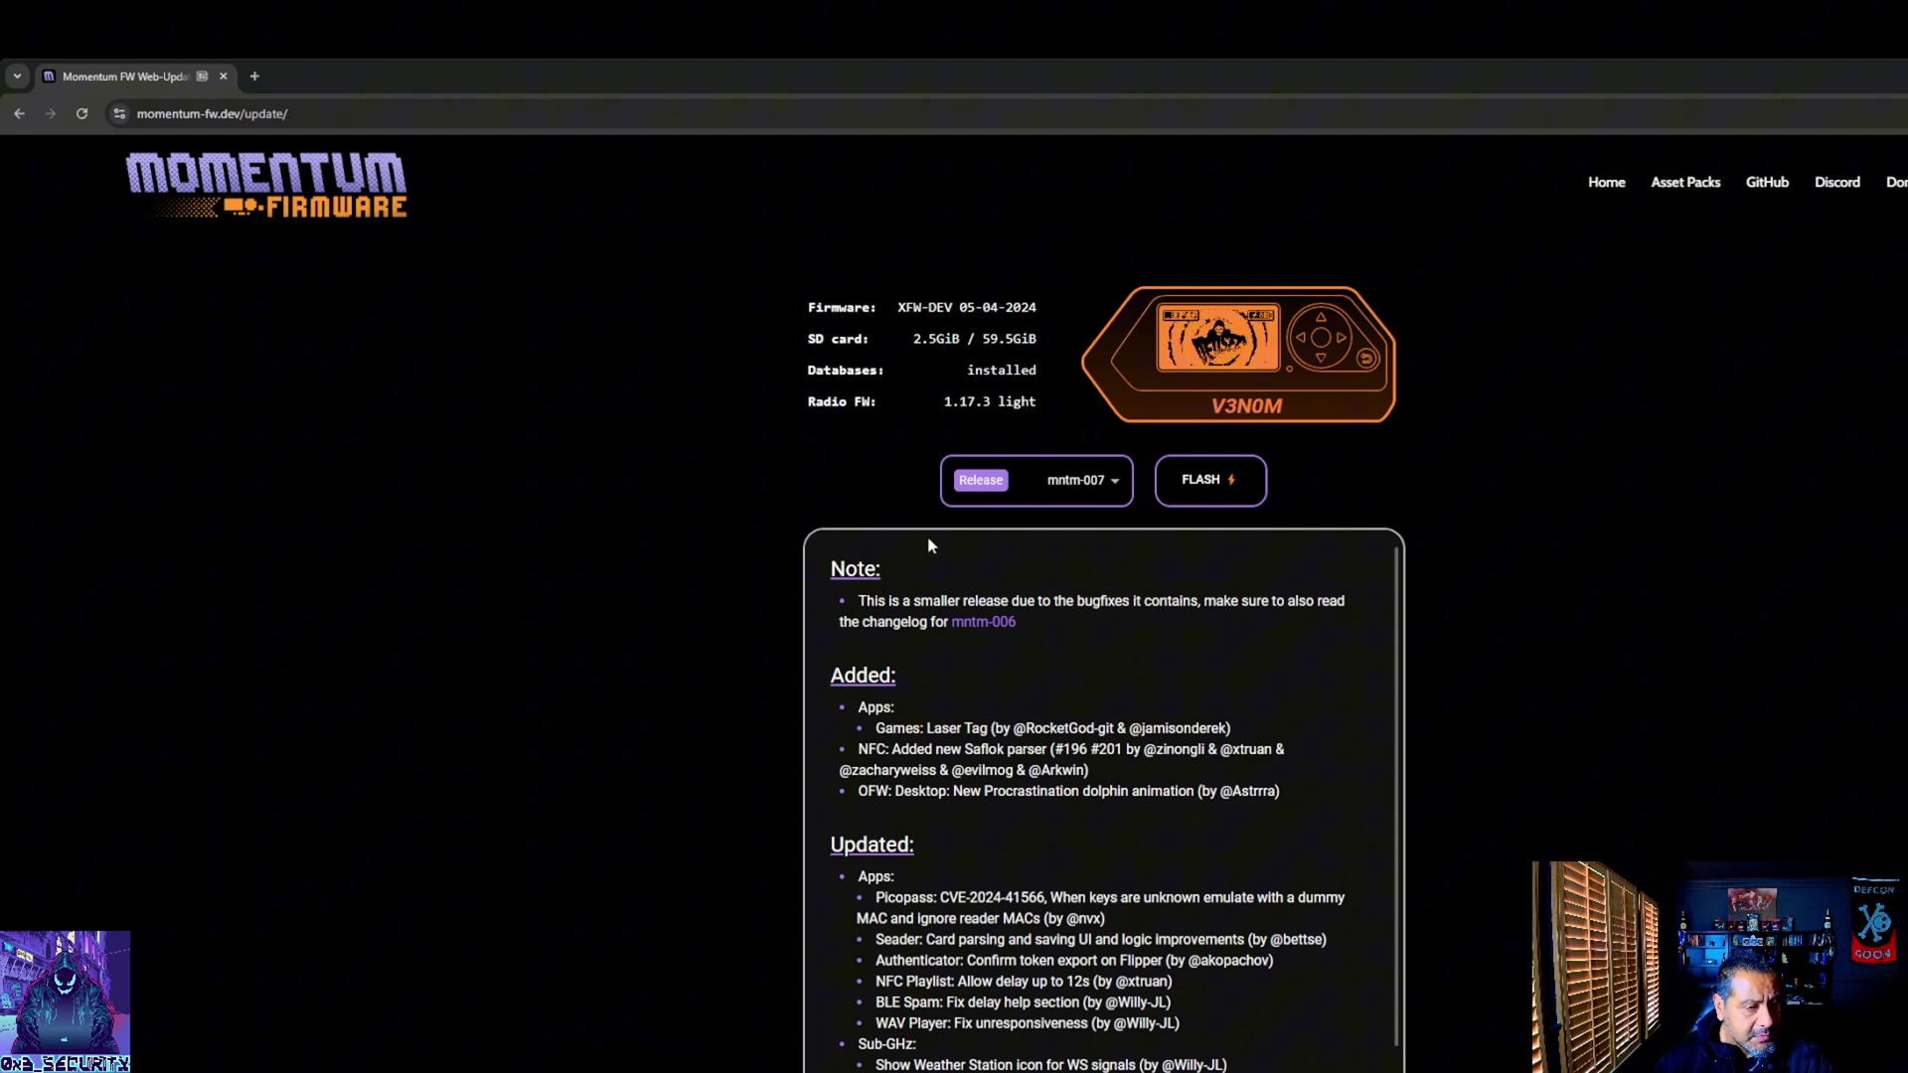
Begin flashing the mntm-007 firmware onto the Flipper Zero.
left_click(1203, 487)
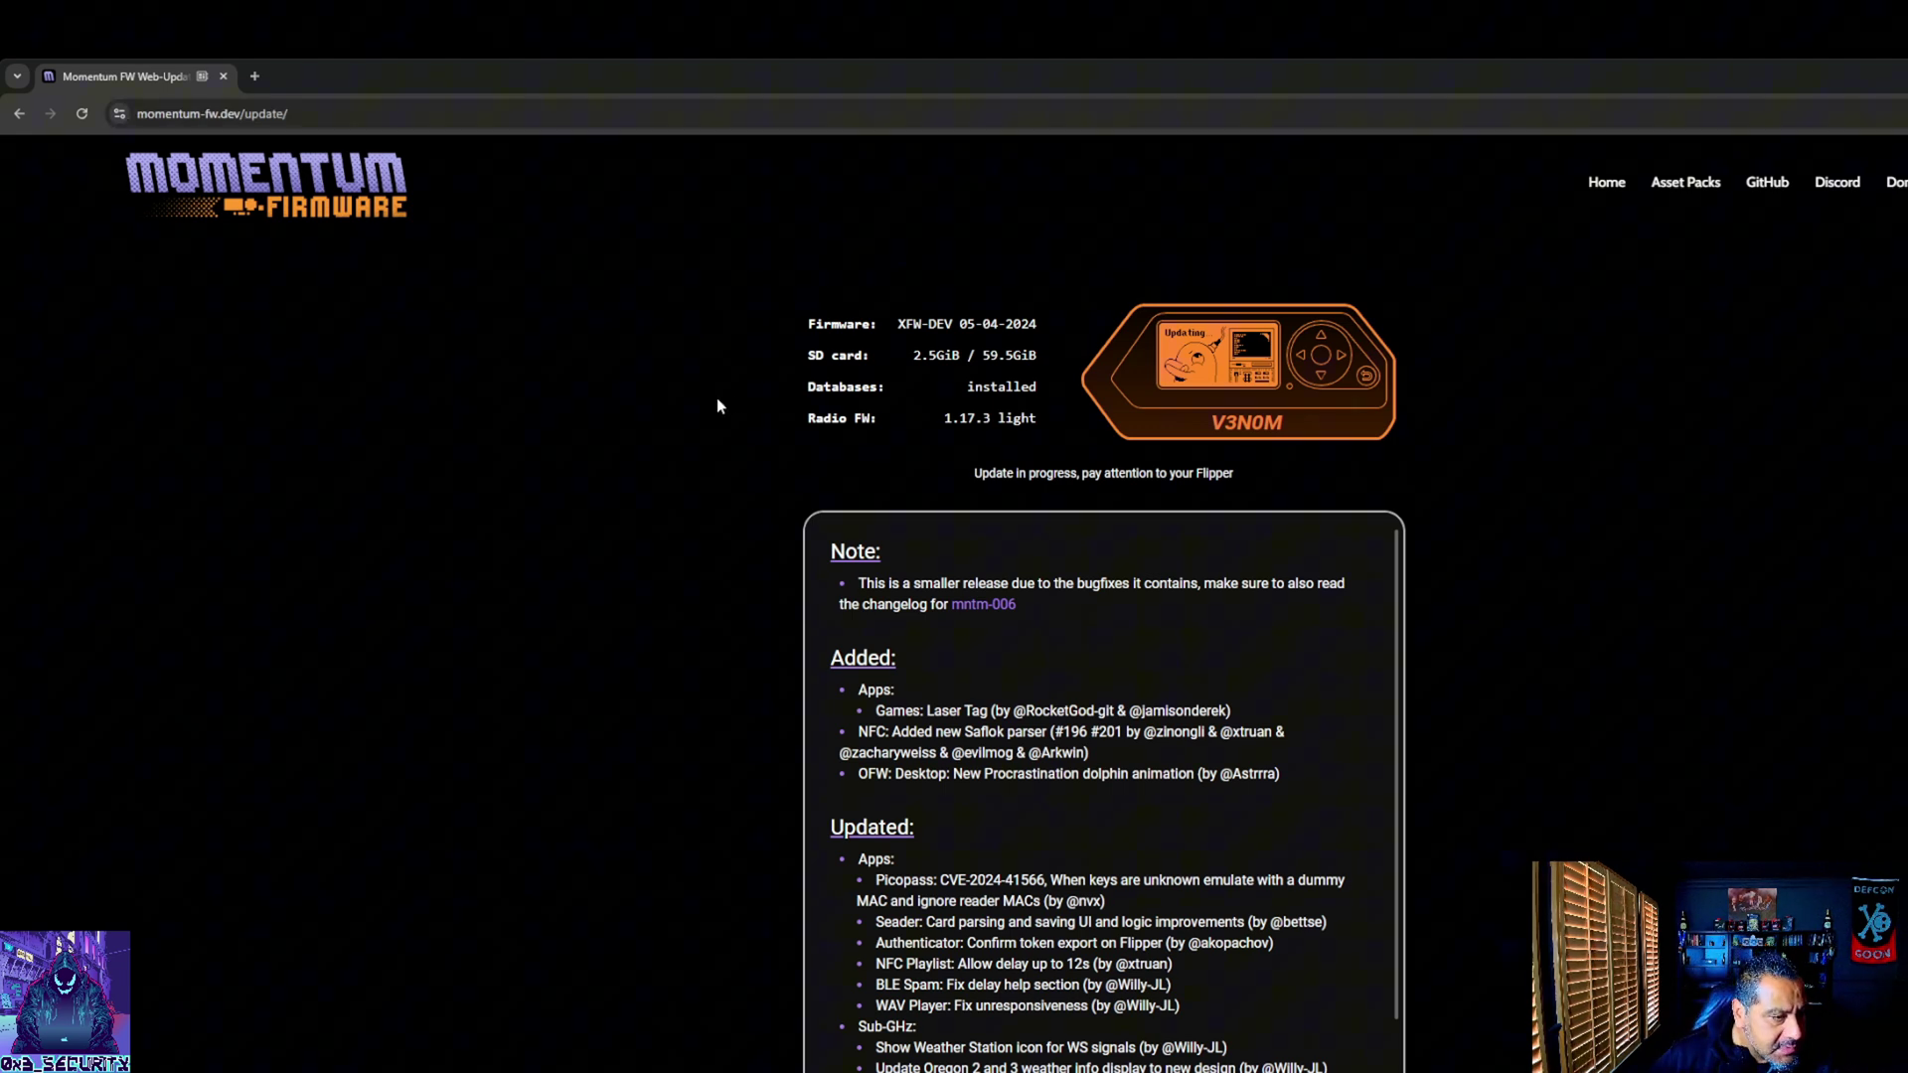
scroll(1047, 636, "down", 3)
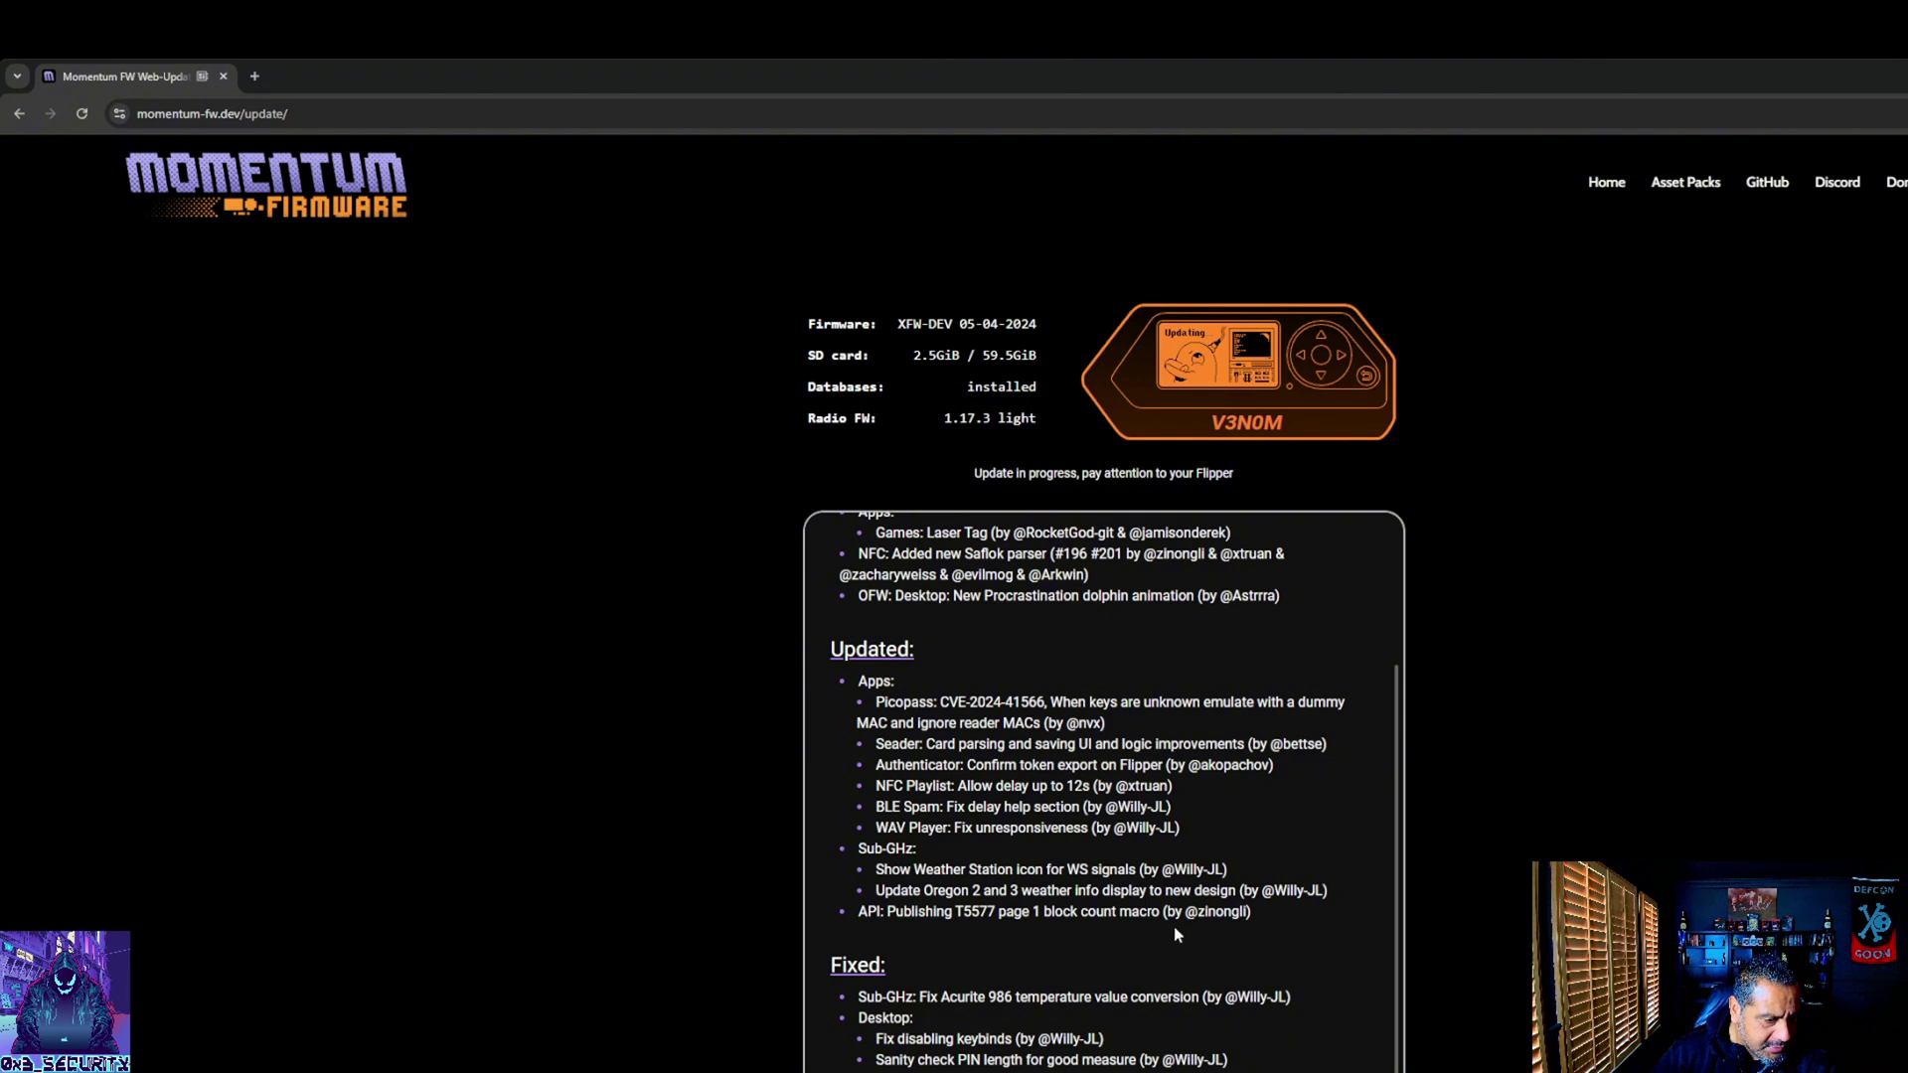
scroll(1183, 932, "up", 2)
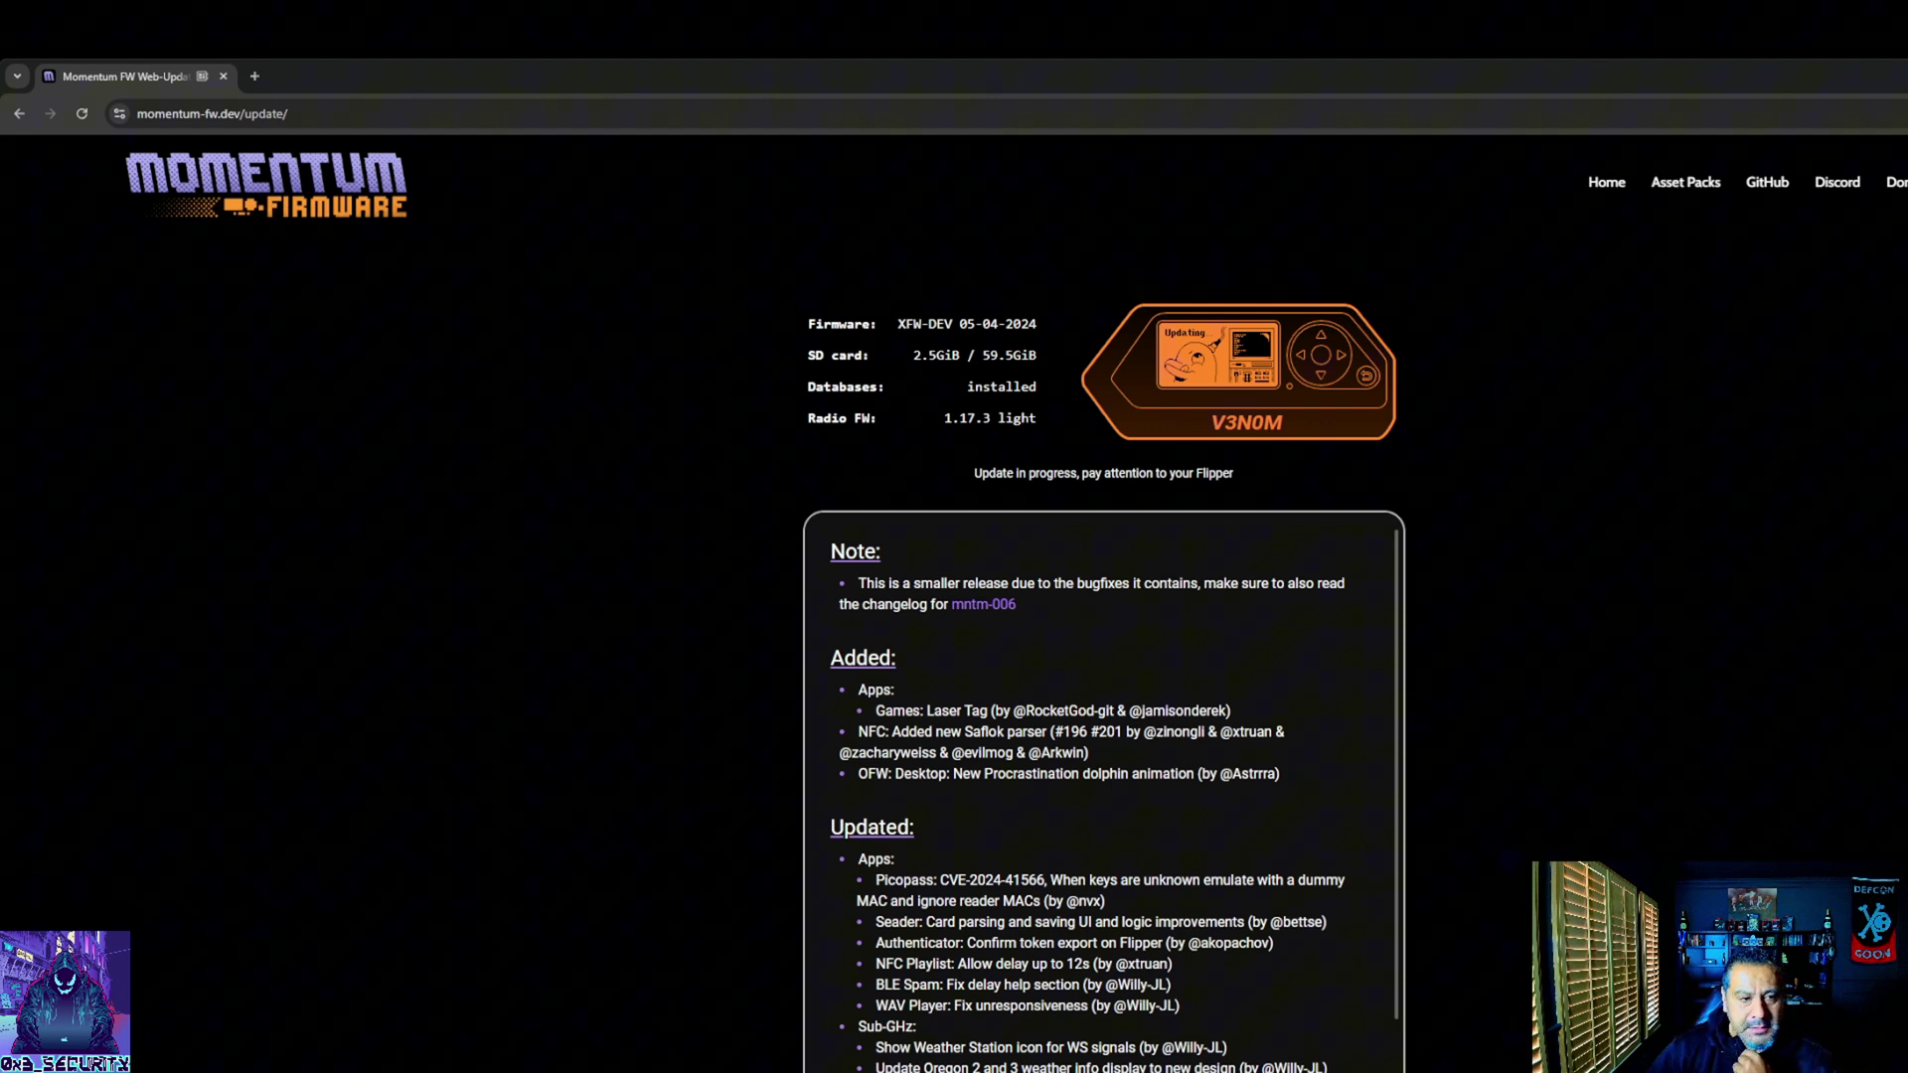
scroll(1352, 718, "down", 2)
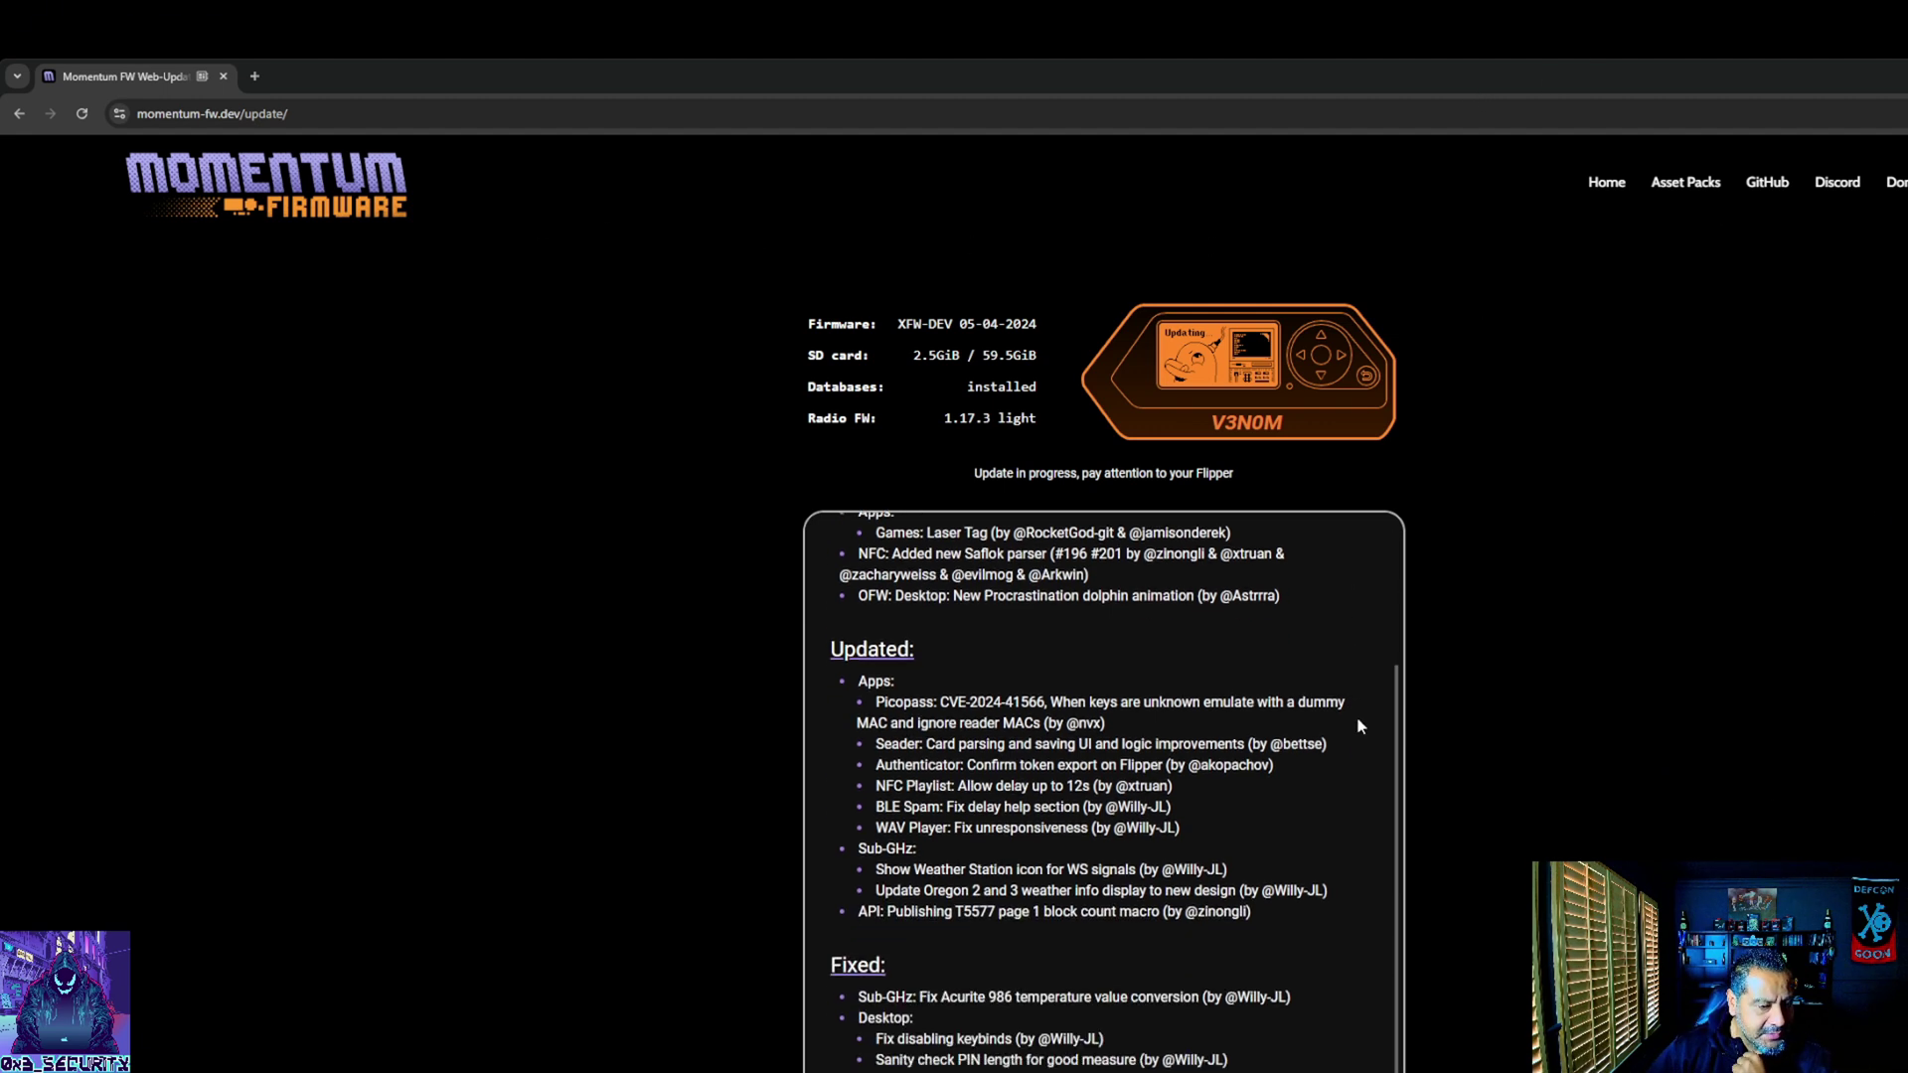
scroll(1356, 715, "up", 2)
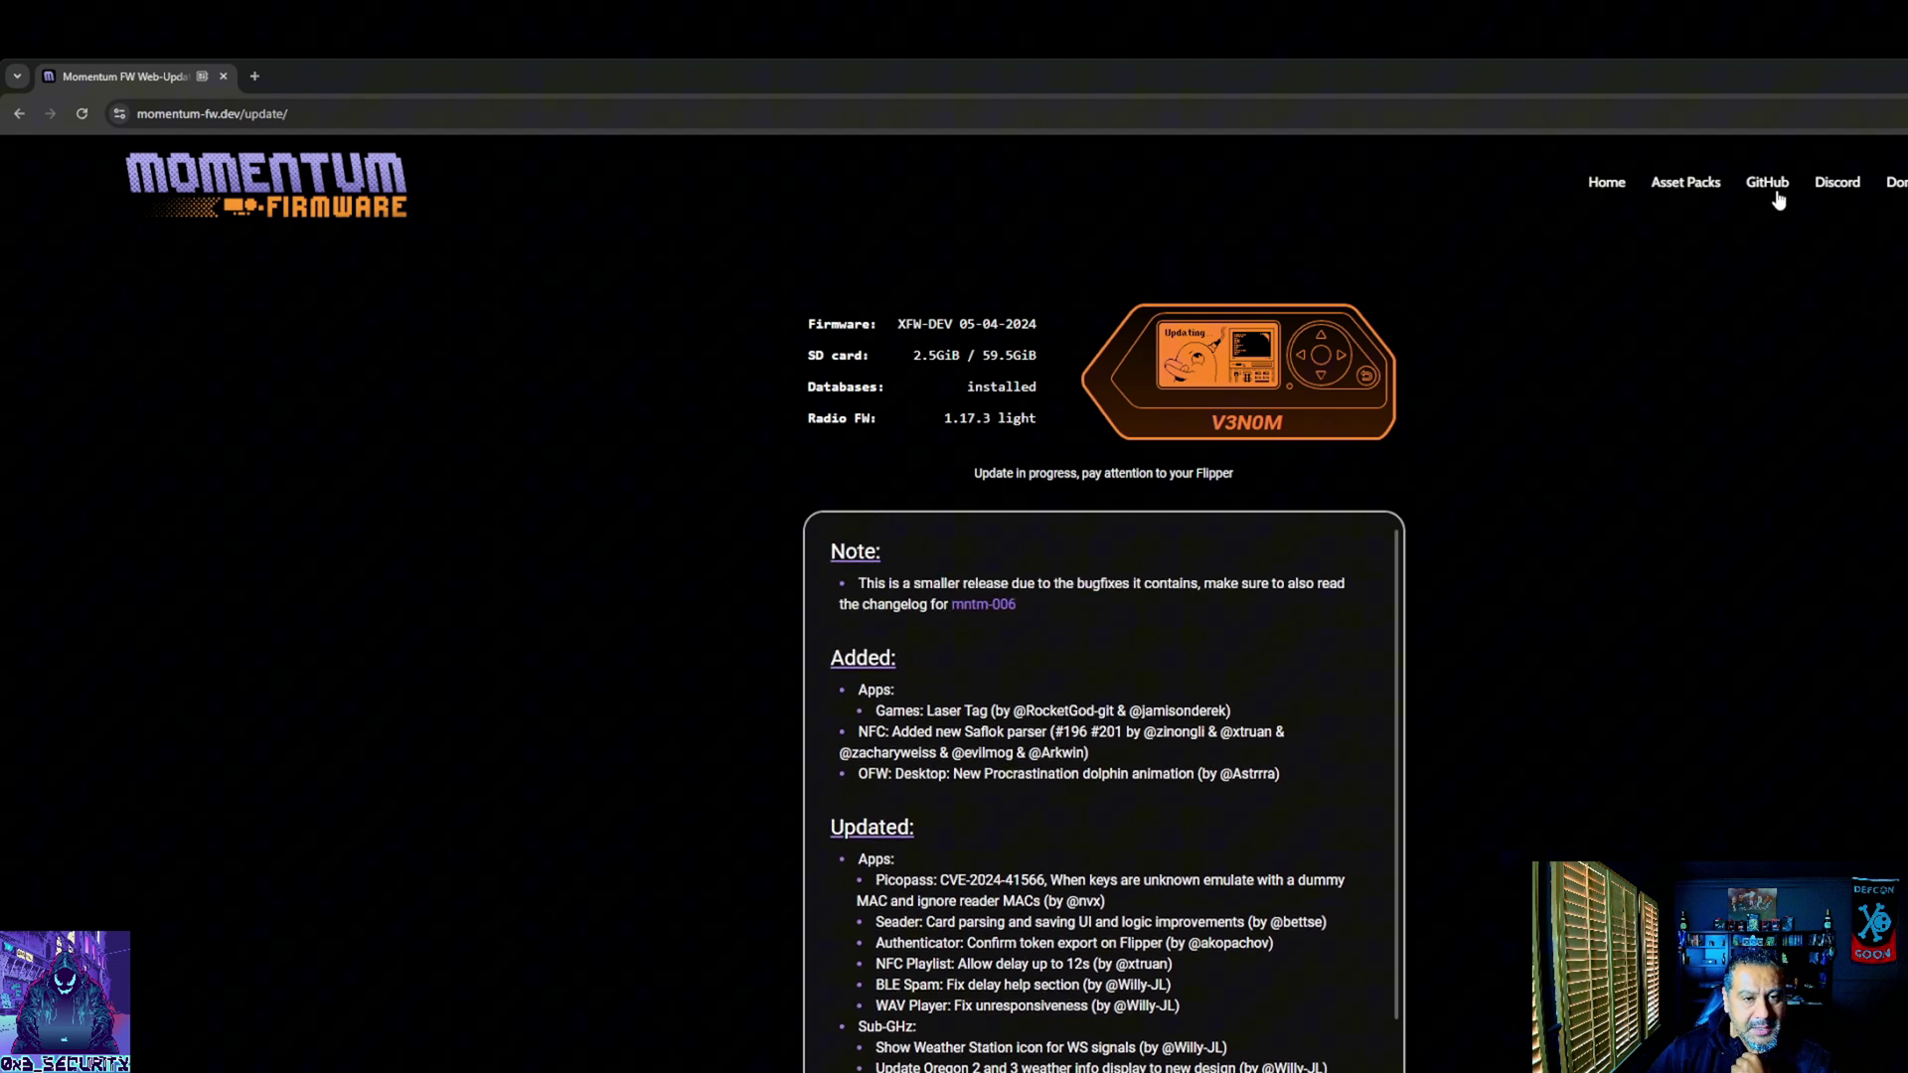